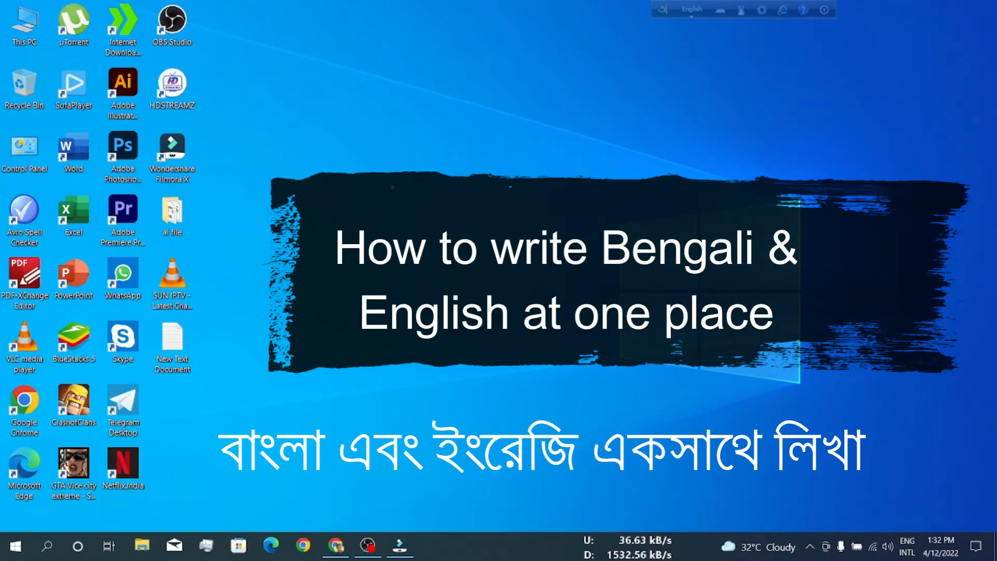
# - Move the Wondershare Filmora X shortcut to an empty area of the desktop
pyautogui.moveTo(173, 150); pyautogui.dragTo(419, 154)
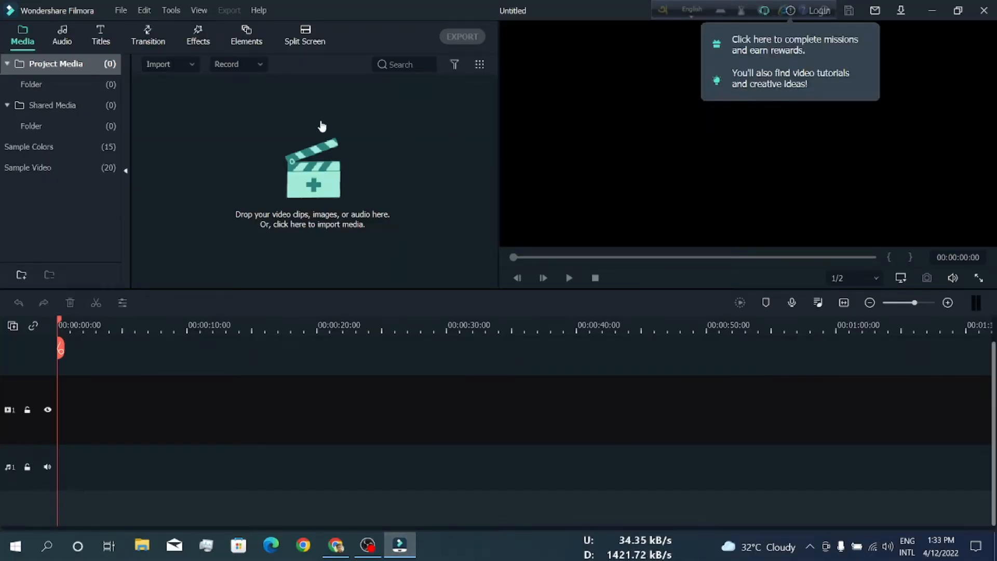
# - Switch to Wondershare Filmora and check which version is installed, closing the version information when finished
pyautogui.click(262, 9)
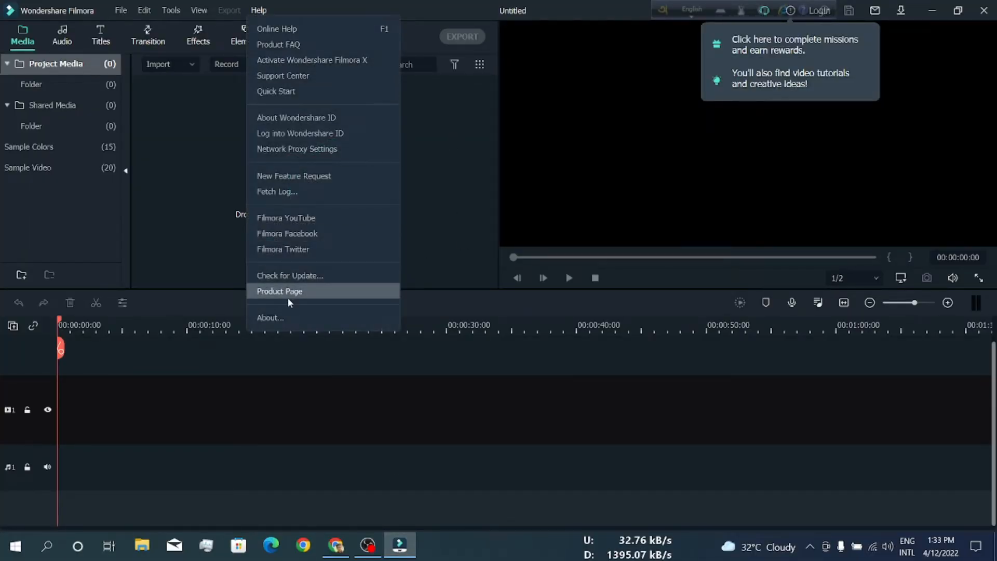
pyautogui.click(289, 311)
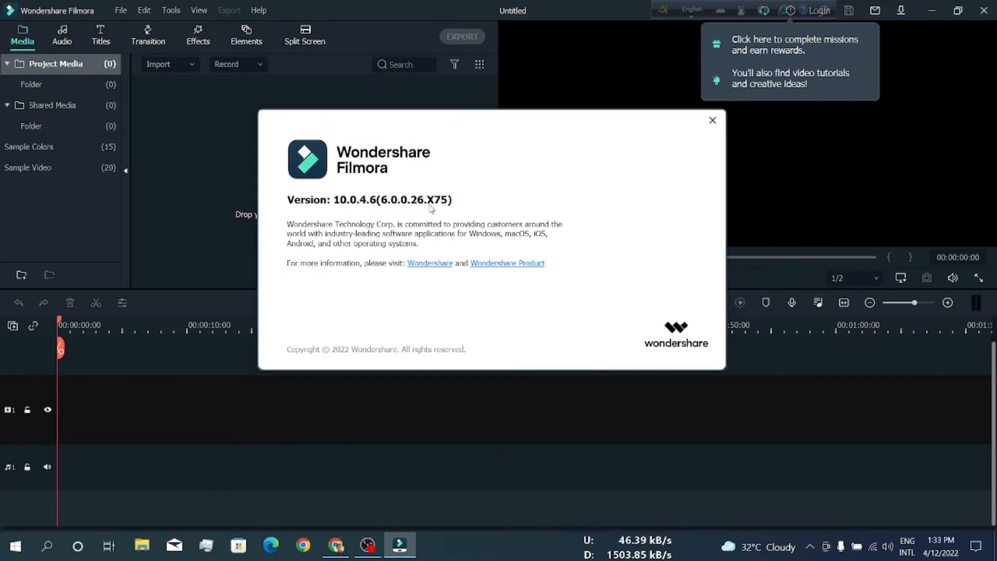
pyautogui.click(712, 120)
pyautogui.click(319, 174)
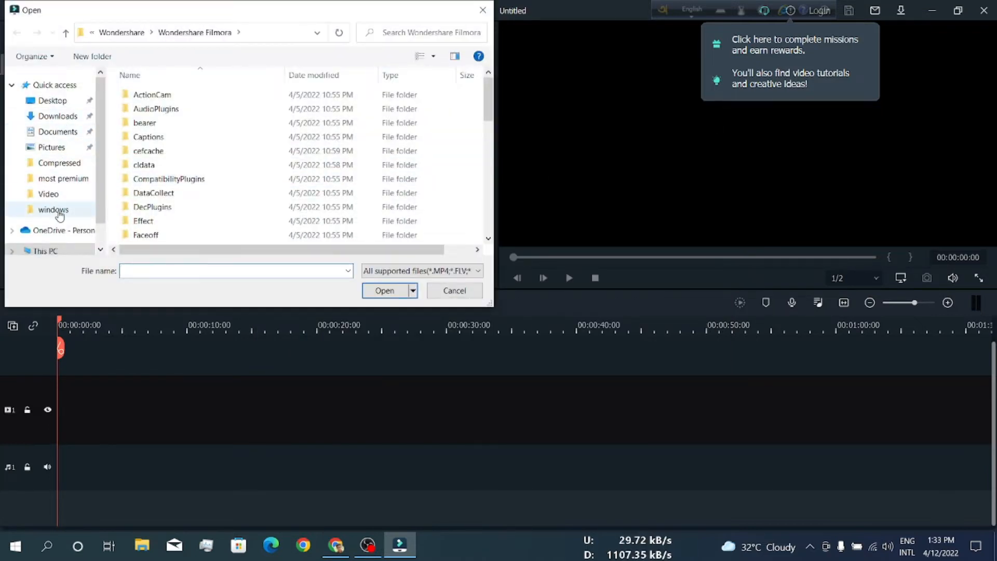
pyautogui.click(46, 251)
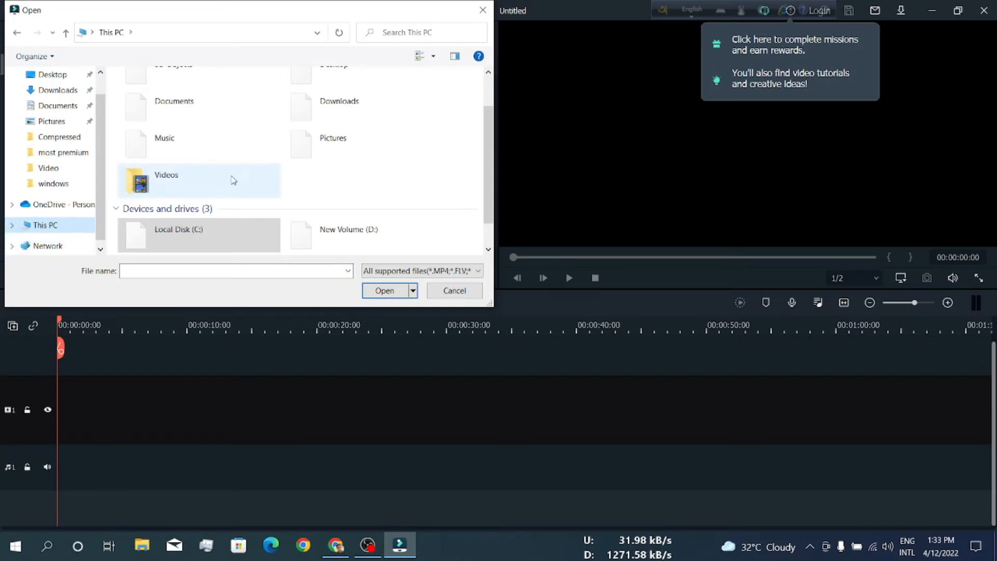
pyautogui.doubleClick(174, 179)
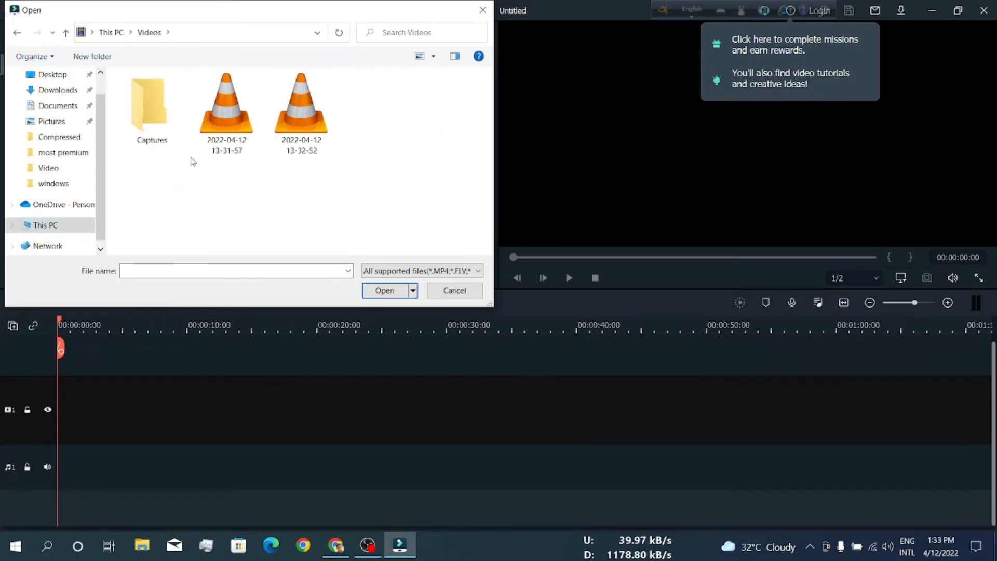
pyautogui.click(304, 120)
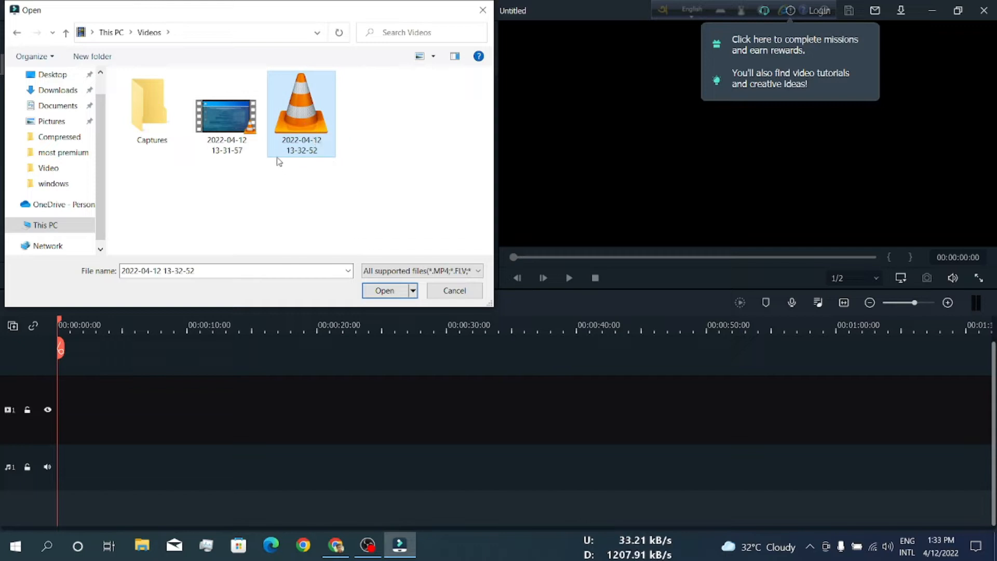
pyautogui.click(232, 132)
pyautogui.click(385, 290)
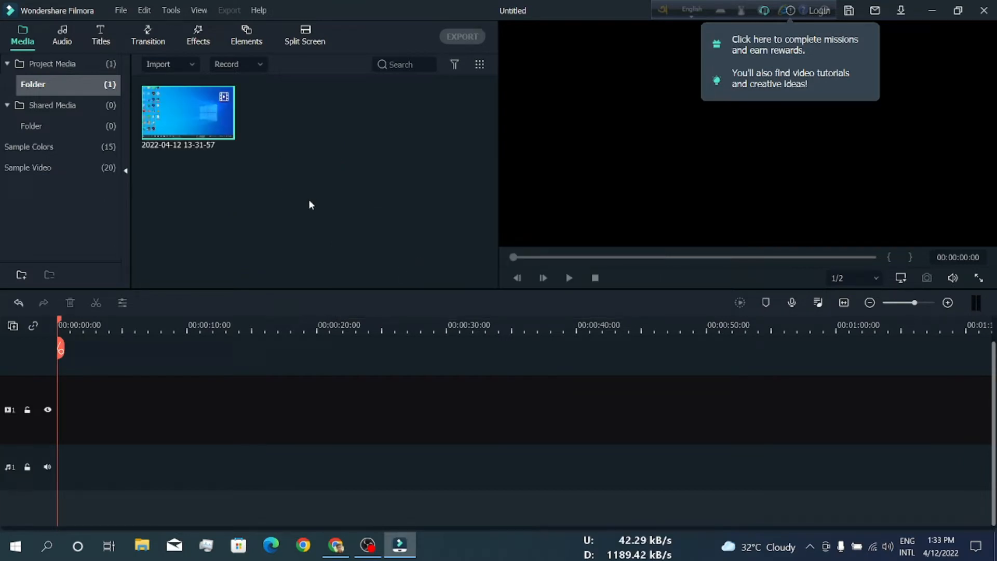
# - Add the imported video to the first video track, keeping the 1920 x 1080 25fps project settings, and place the playhead at 00:00:09:12
pyautogui.click(227, 130)
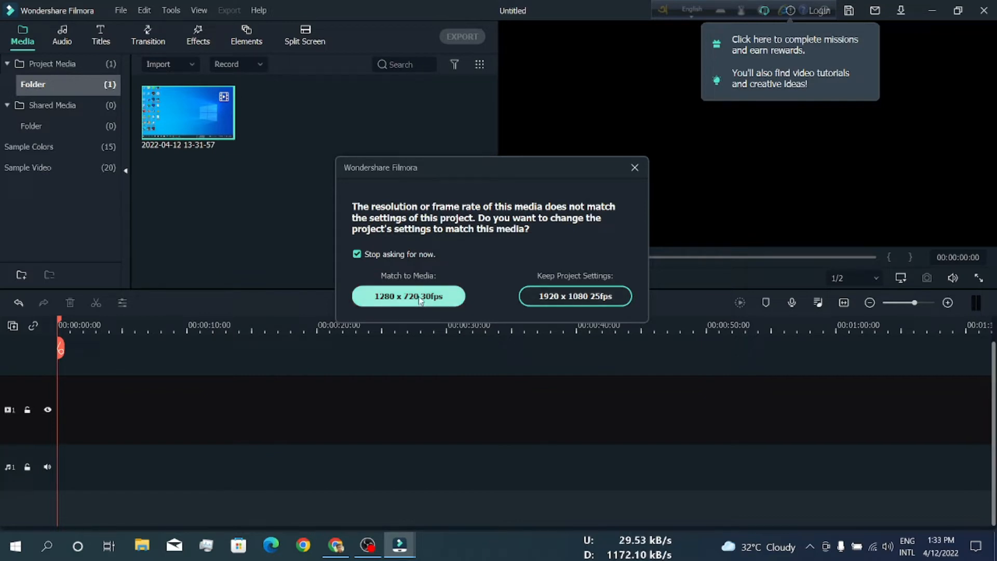
pyautogui.click(564, 298)
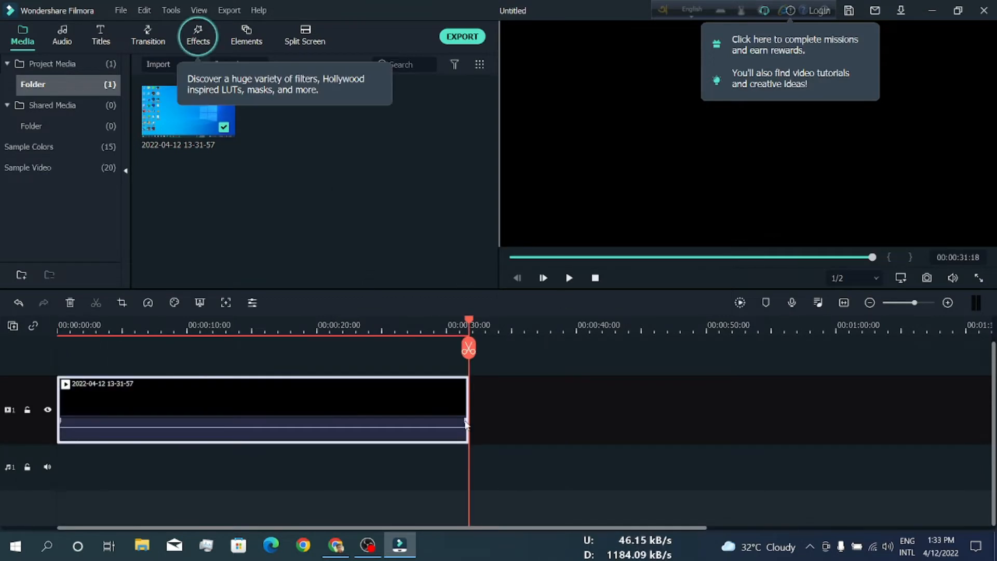
pyautogui.click(191, 325)
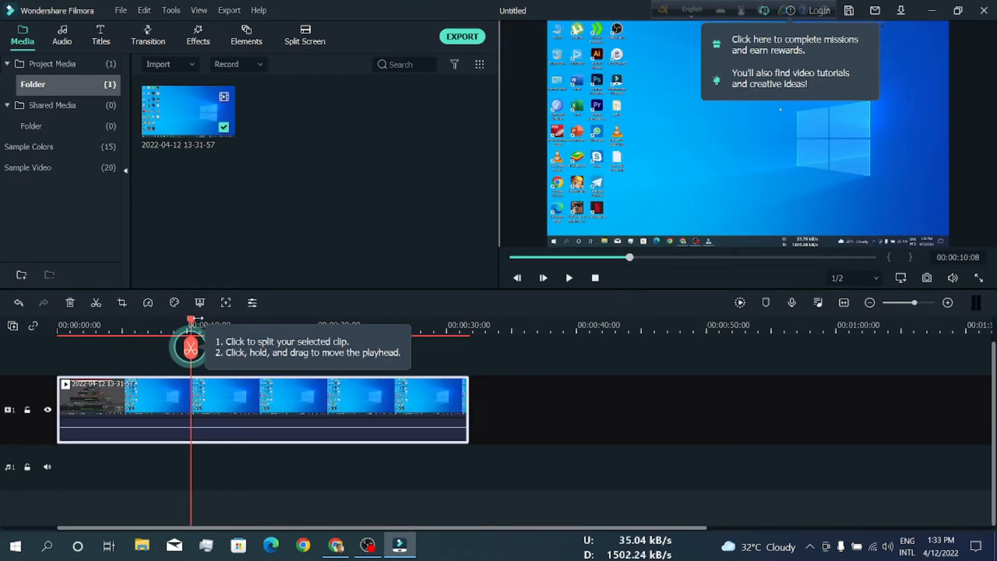
pyautogui.moveTo(197, 318); pyautogui.dragTo(186, 318)
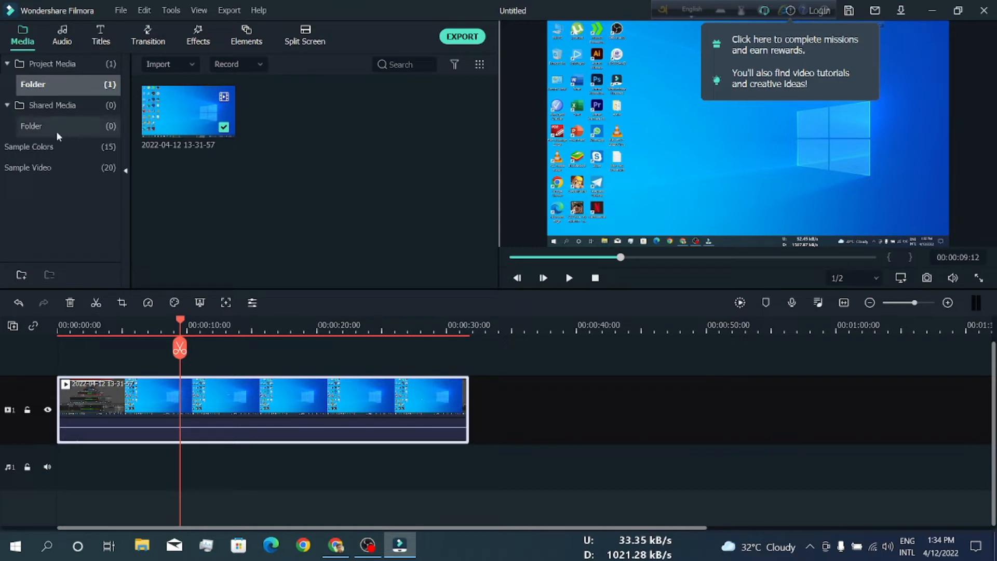
# - Add the Title 28 template on a track above the video clip, starting at about 11 seconds
pyautogui.click(100, 36)
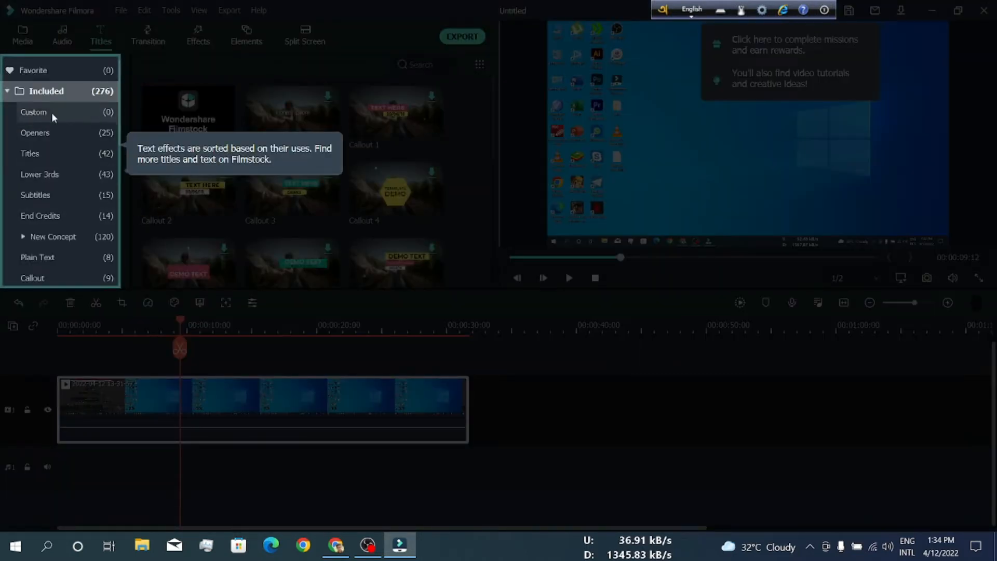
pyautogui.click(45, 150)
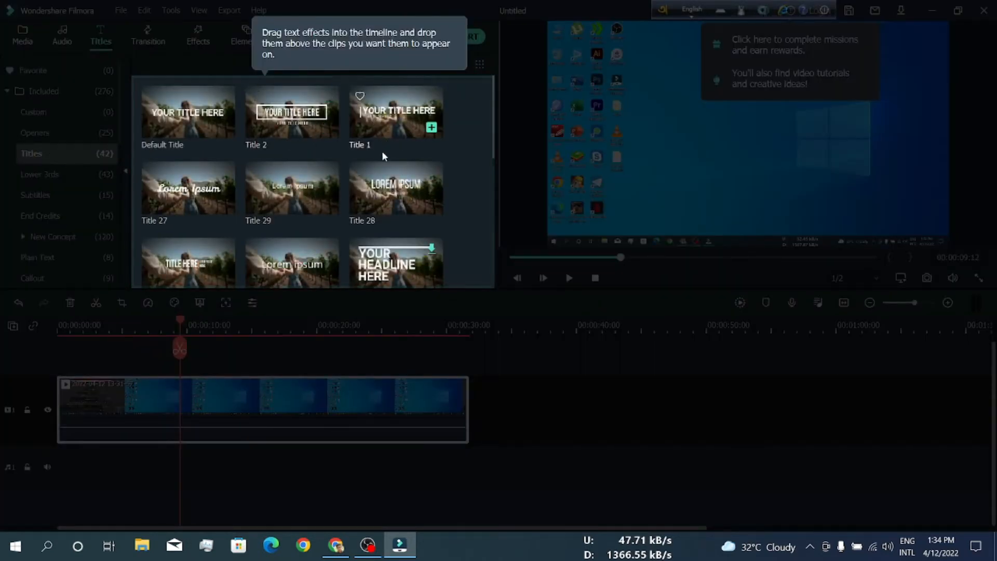
pyautogui.click(391, 188)
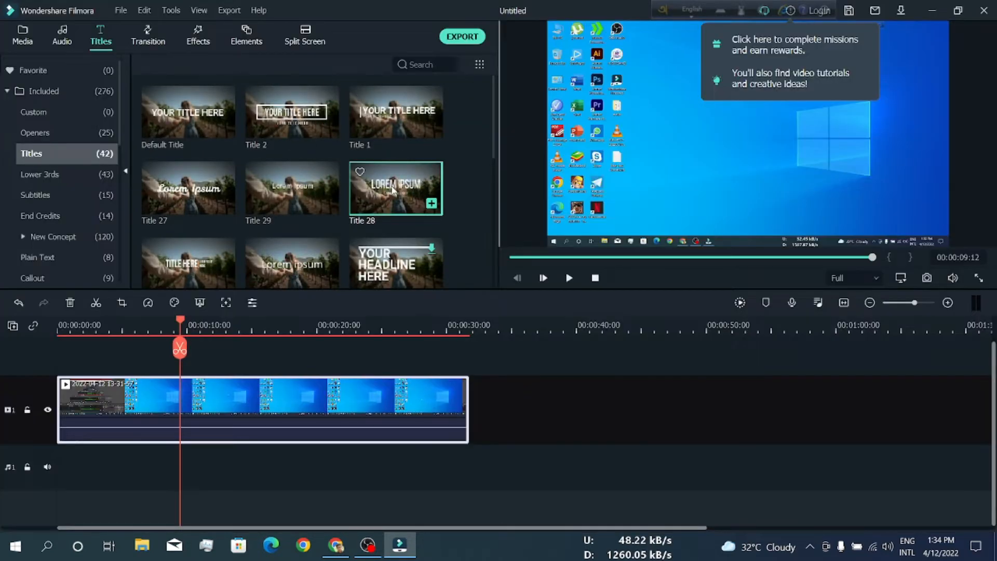
pyautogui.moveTo(393, 190); pyautogui.dragTo(218, 362)
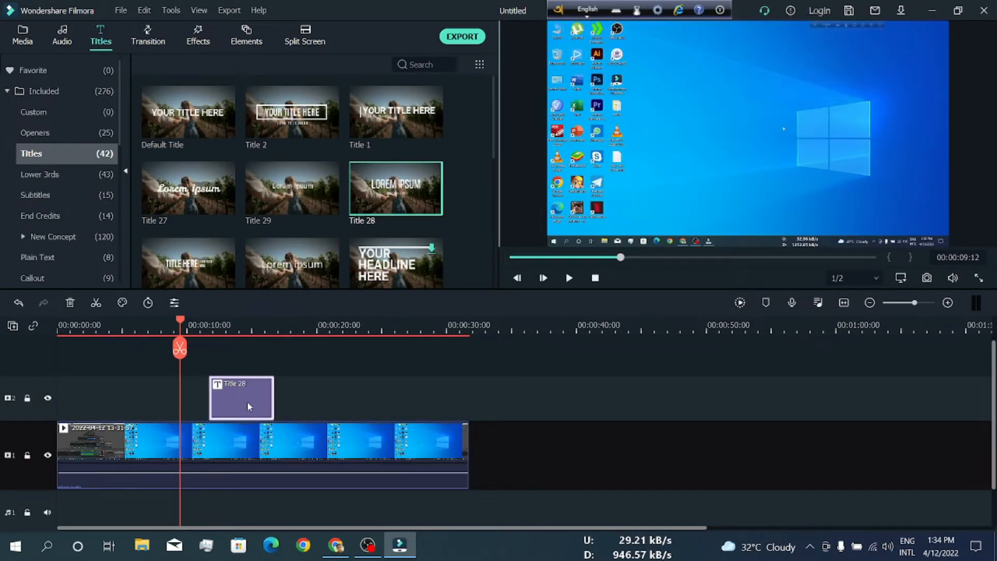
# - Open the Title 28 clip for editing and replace its main Lorem Ipsum line with hhhhhhhh
pyautogui.doubleClick(247, 401)
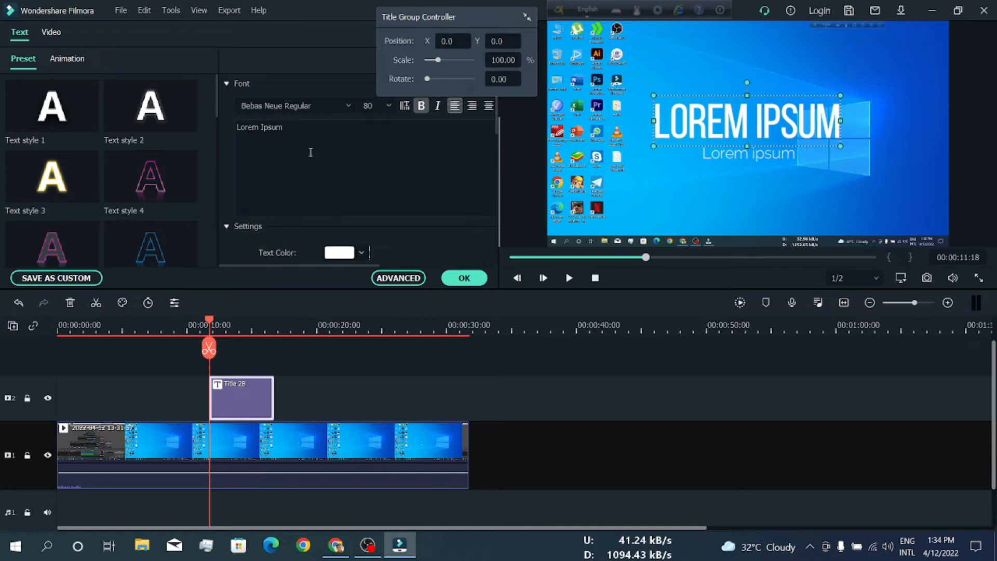
pyautogui.click(311, 152)
pyautogui.hotkey('ctrl', 'a')
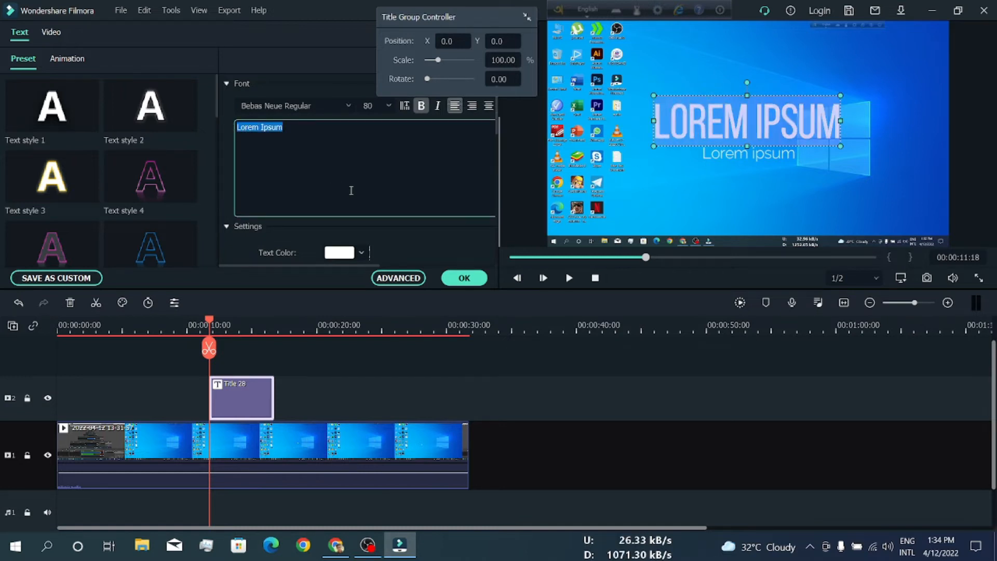
pyautogui.write('hhh')
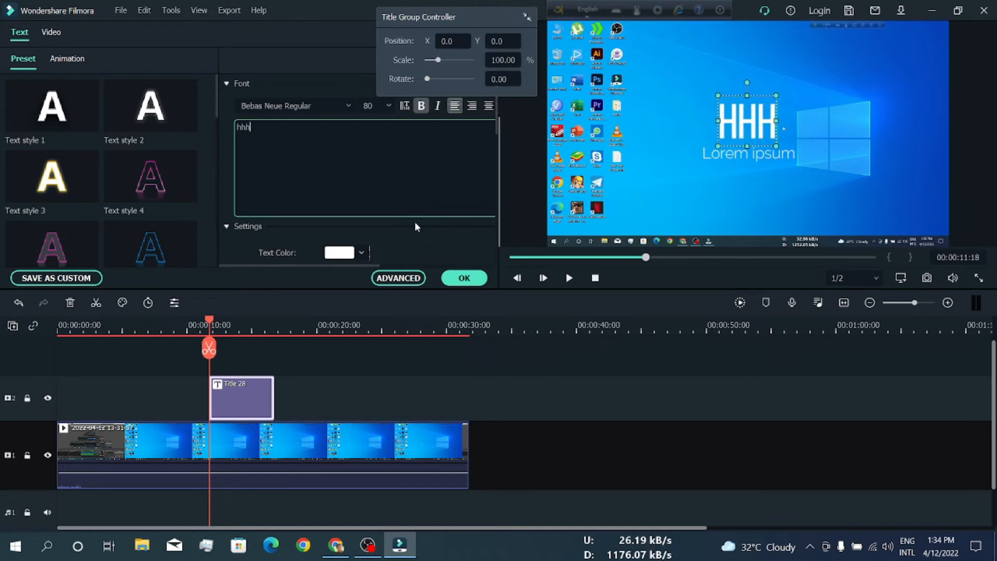
pyautogui.write('hhhhh')
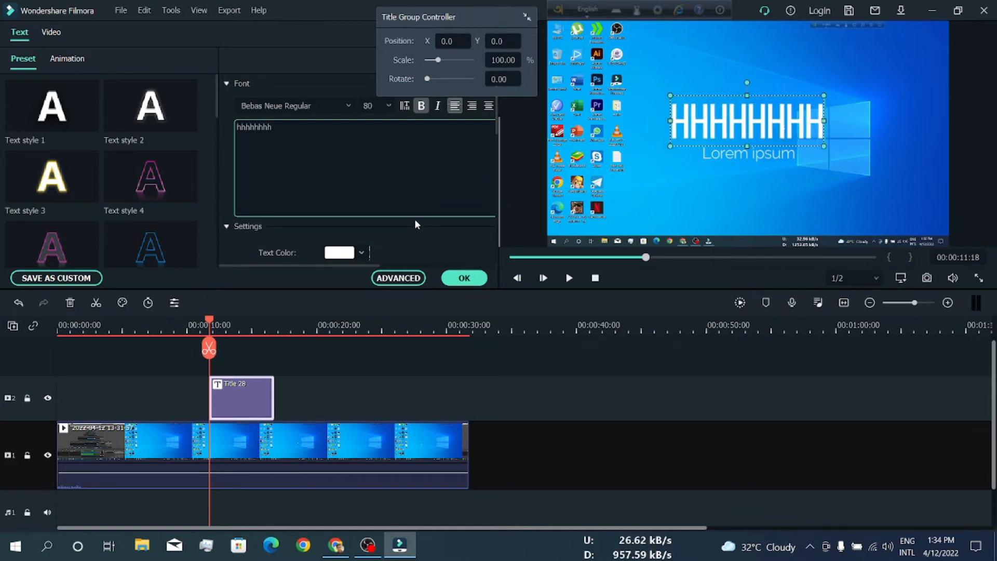
# - Clear the main title line and enter gggg as its text
pyautogui.press('BackSpace')
pyautogui.press('BackSpace')
pyautogui.press('BackSpace')
pyautogui.press('BackSpace')
pyautogui.press('BackSpace')
pyautogui.press('BackSpace')
pyautogui.press('BackSpace')
pyautogui.press('BackSpace')
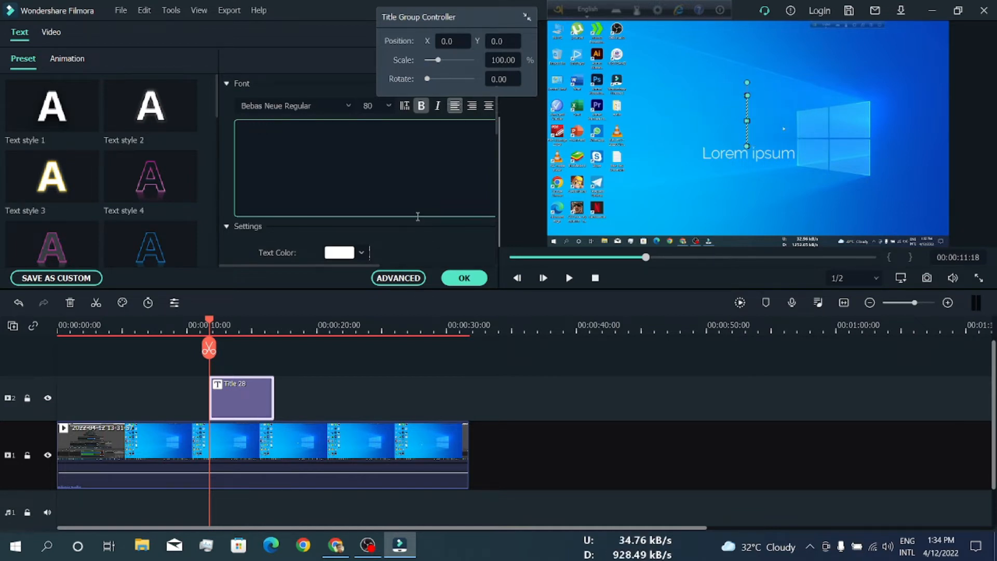
pyautogui.write('gggg')
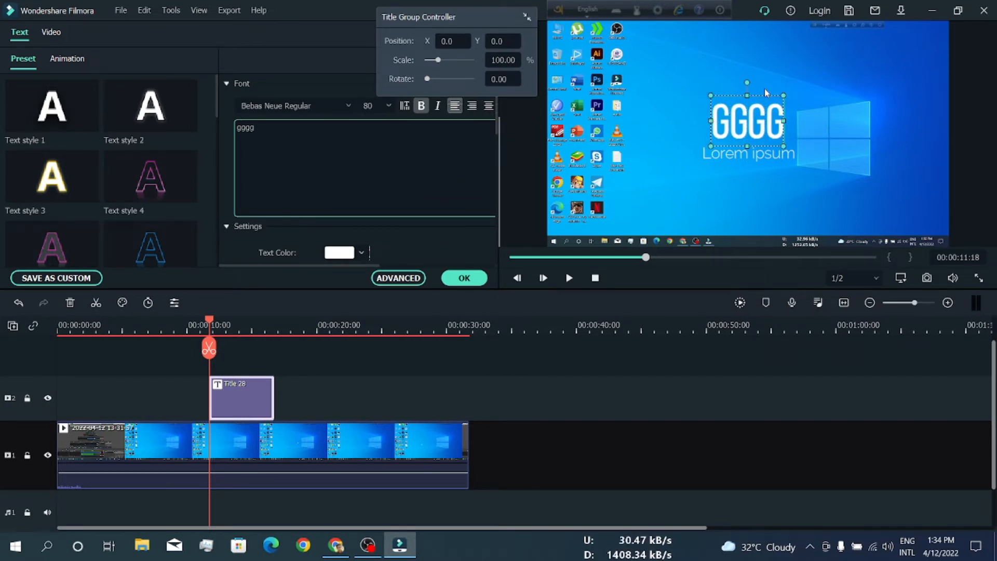
# - Minimize Filmora and open the Unicode to Bijoy text converter of Avro Keyboard
pyautogui.click(932, 10)
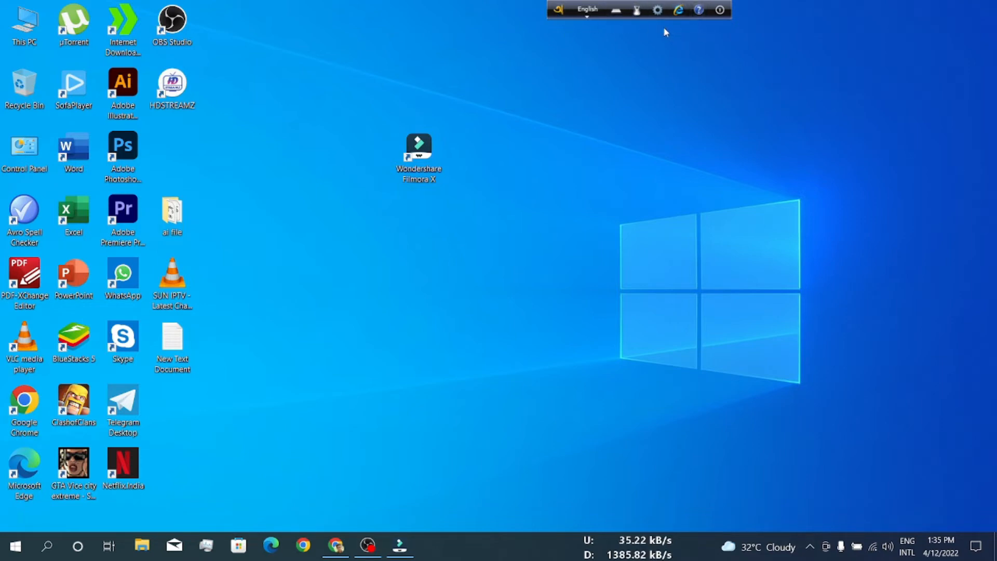
pyautogui.click(658, 13)
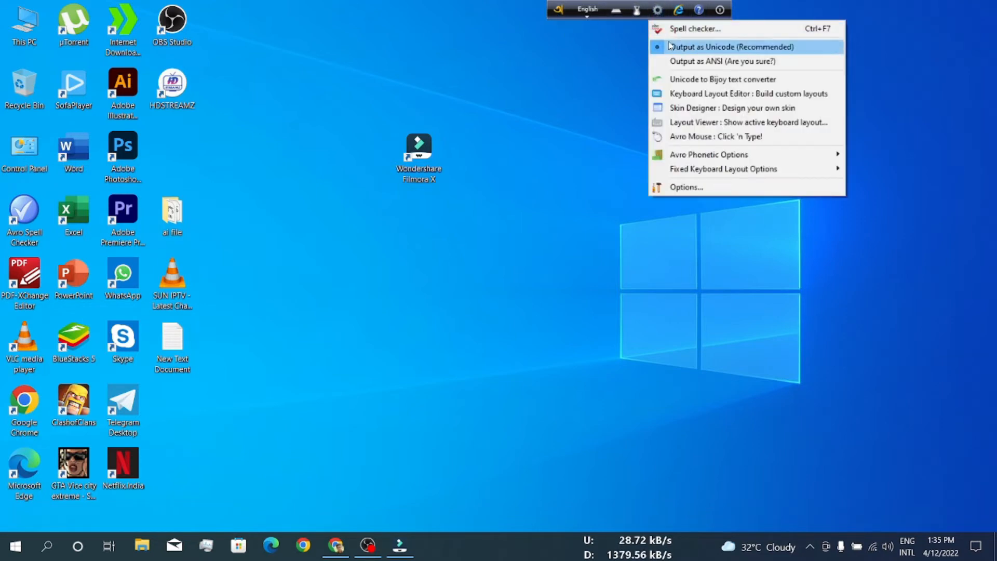
pyautogui.click(719, 79)
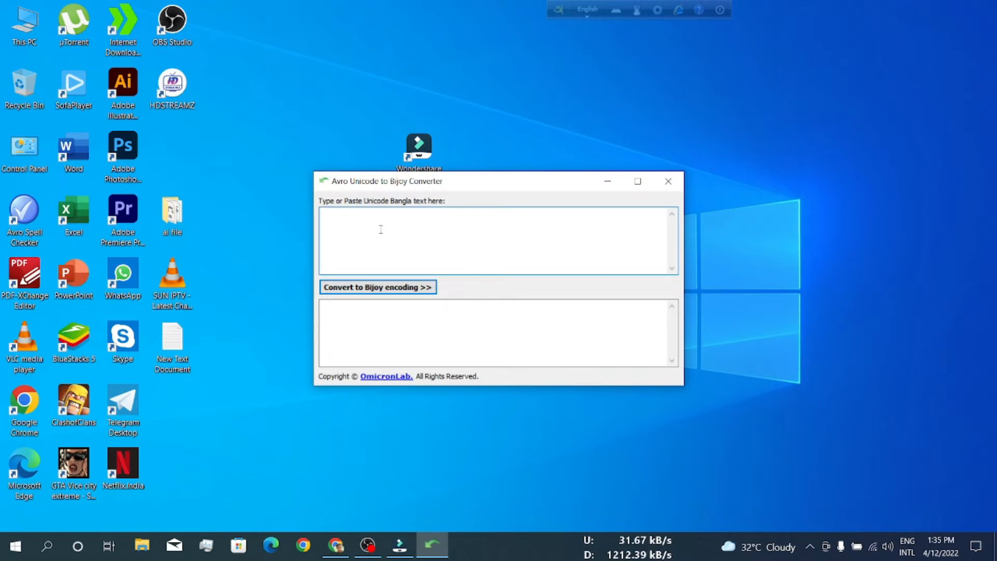
# - Enter the Unicode Bangla text আমার সোনার বাংলা and convert it to Bijoy encoding
pyautogui.write('আমার')
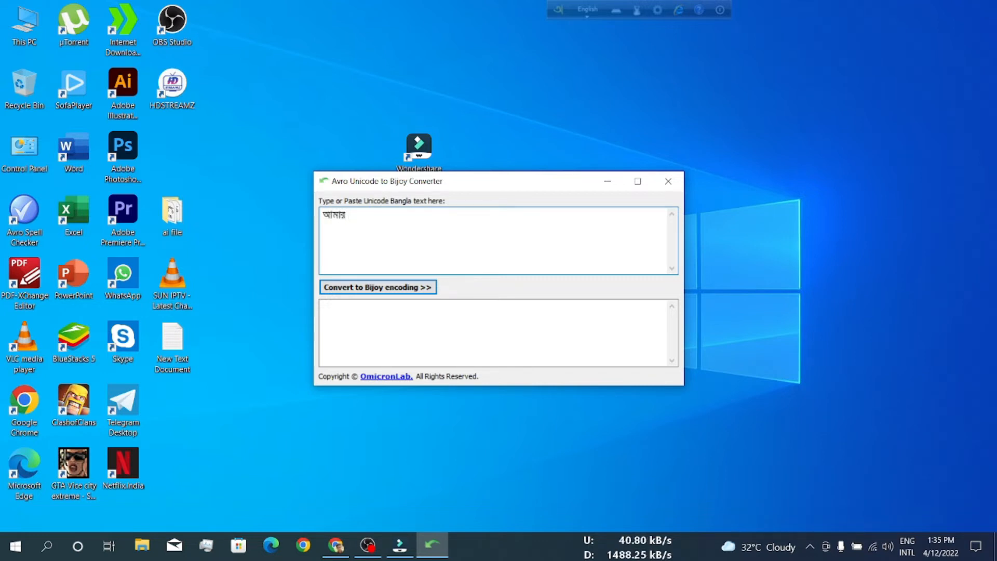
pyautogui.write(' সে')
pyautogui.write('না')
pyautogui.write('র ব')
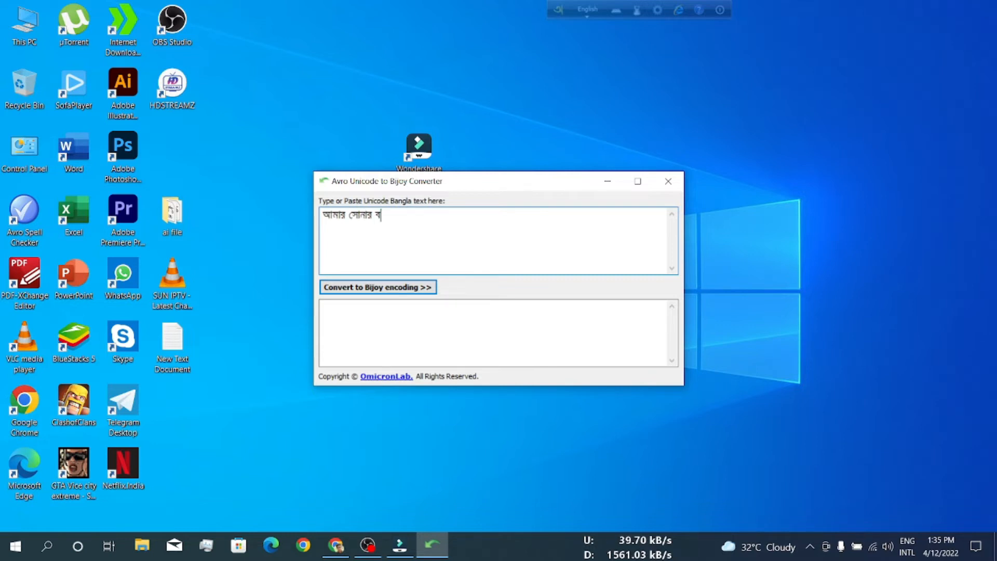
pyautogui.write('াংলা')
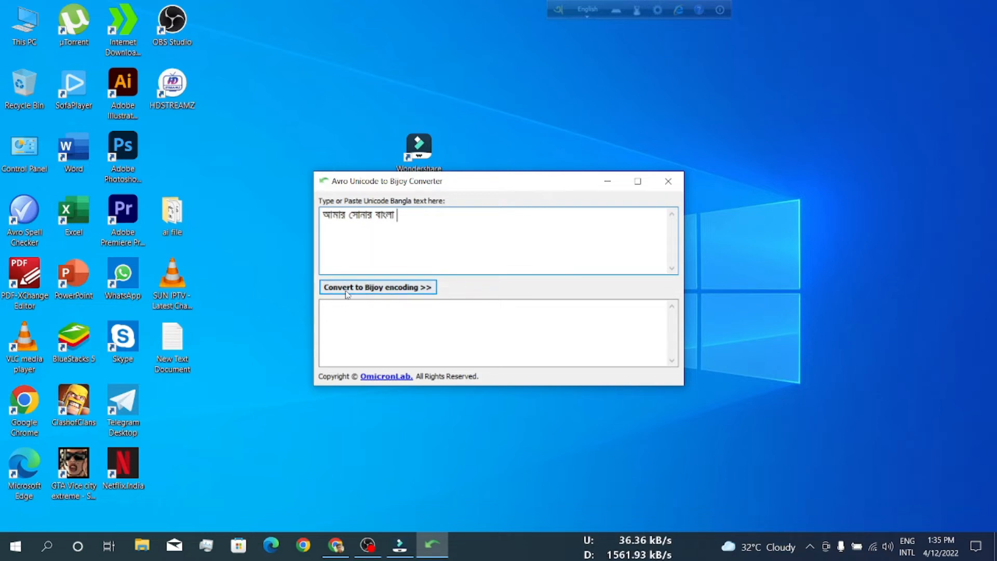
pyautogui.click(383, 290)
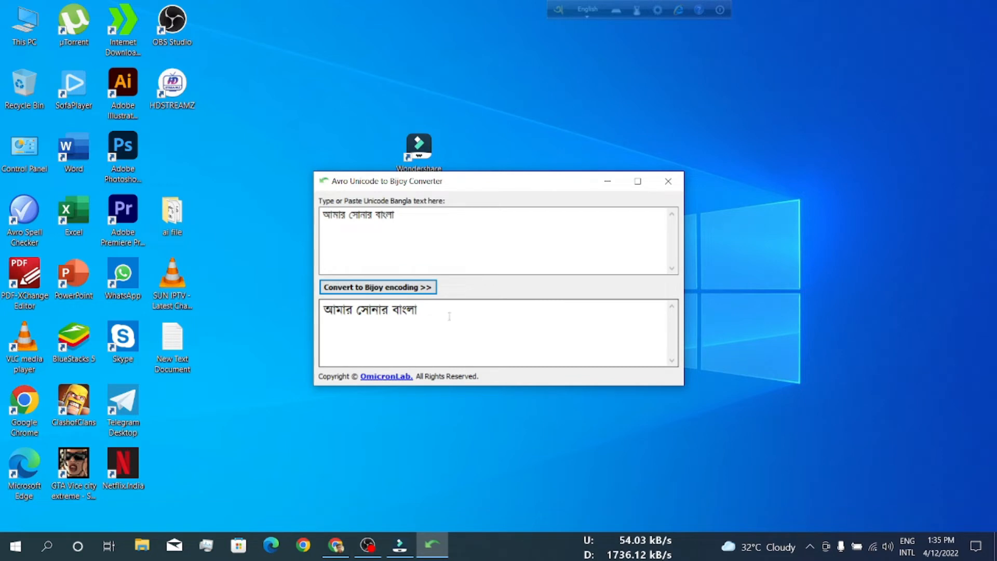
# - Copy the whole converted Bijoy text from the converter's output
pyautogui.moveTo(422, 310); pyautogui.dragTo(323, 310)
pyautogui.rightClick(352, 314)
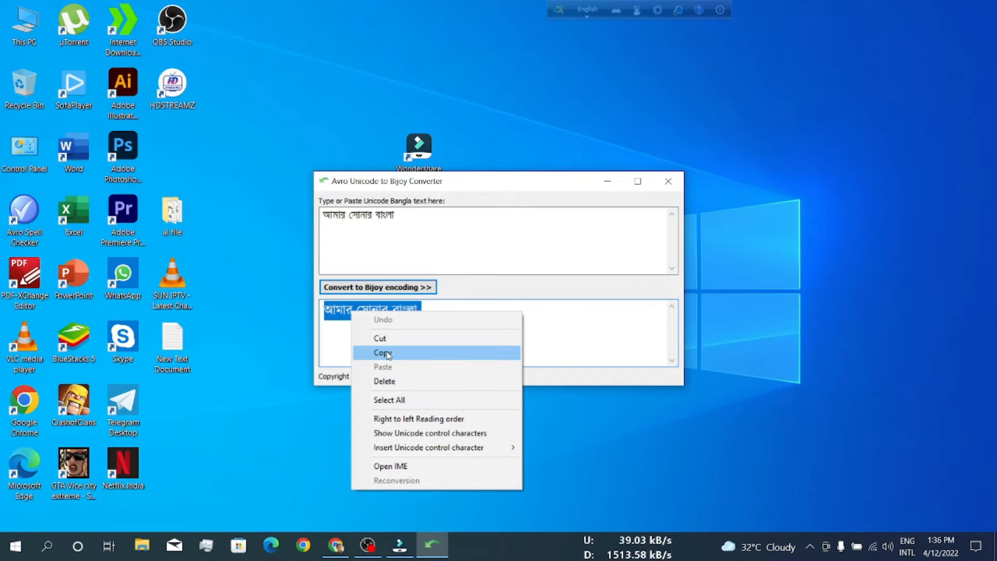
pyautogui.click(387, 353)
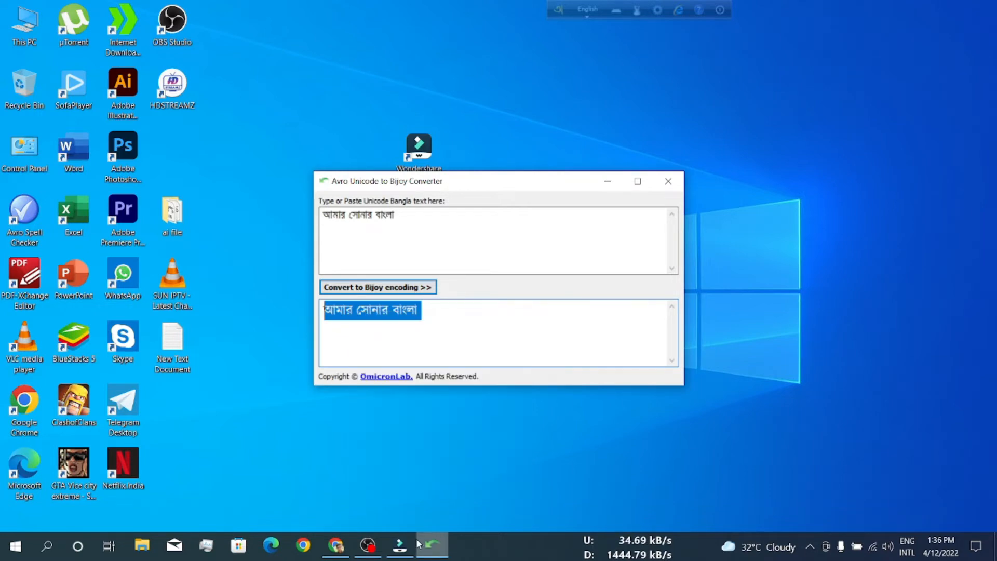
# - Switch to Filmora, replace the main title text with the copied Bijoy text, and shift that title line slightly rightward in the preview
pyautogui.click(399, 545)
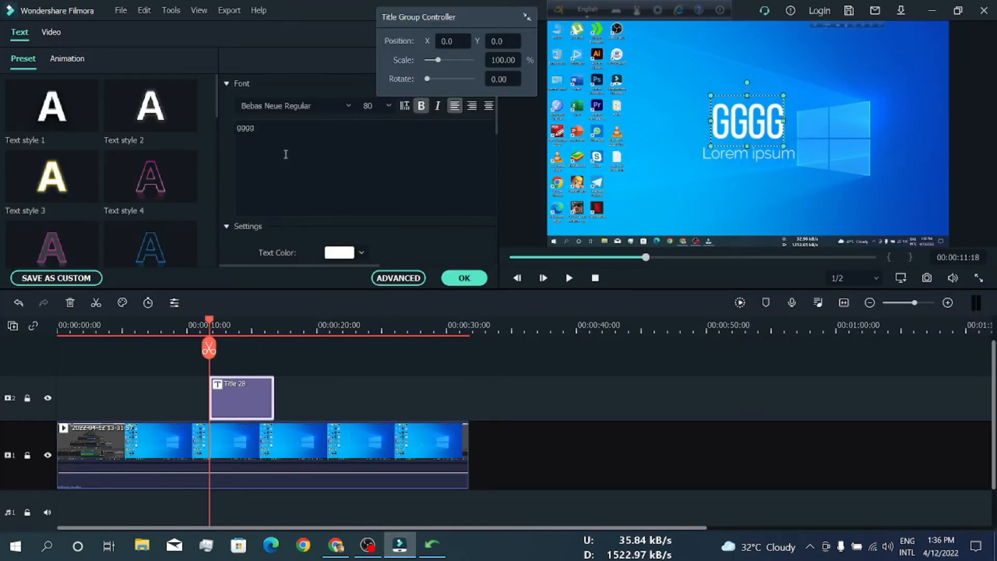
pyautogui.click(279, 136)
pyautogui.hotkey('ctrl', 'a')
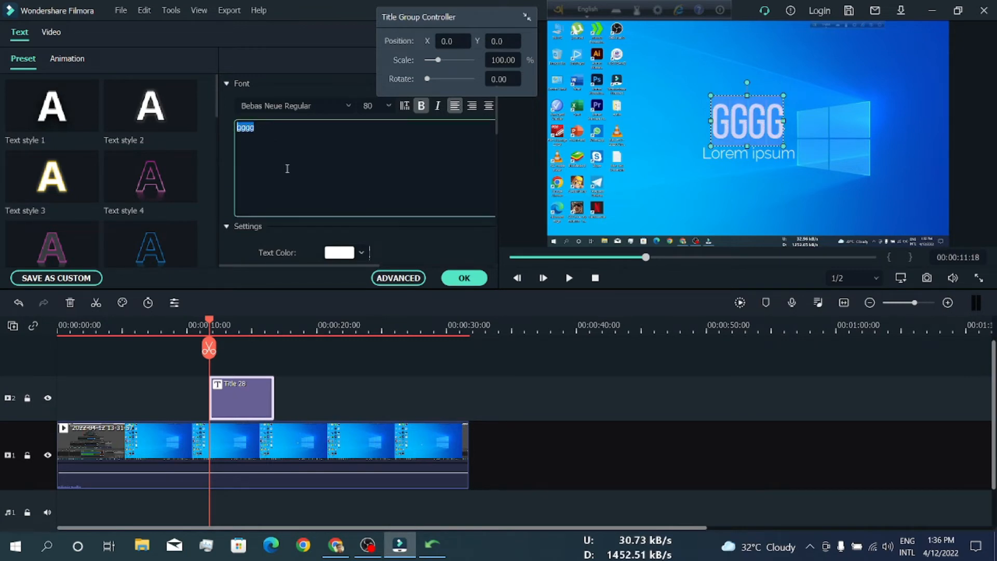
pyautogui.hotkey('ctrl', 'v')
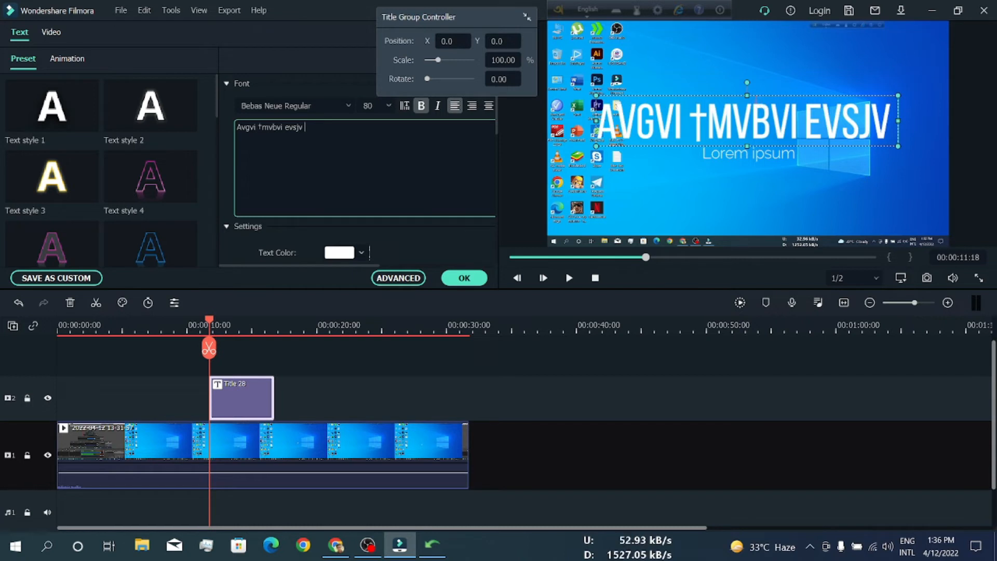
pyautogui.moveTo(751, 95); pyautogui.dragTo(793, 100)
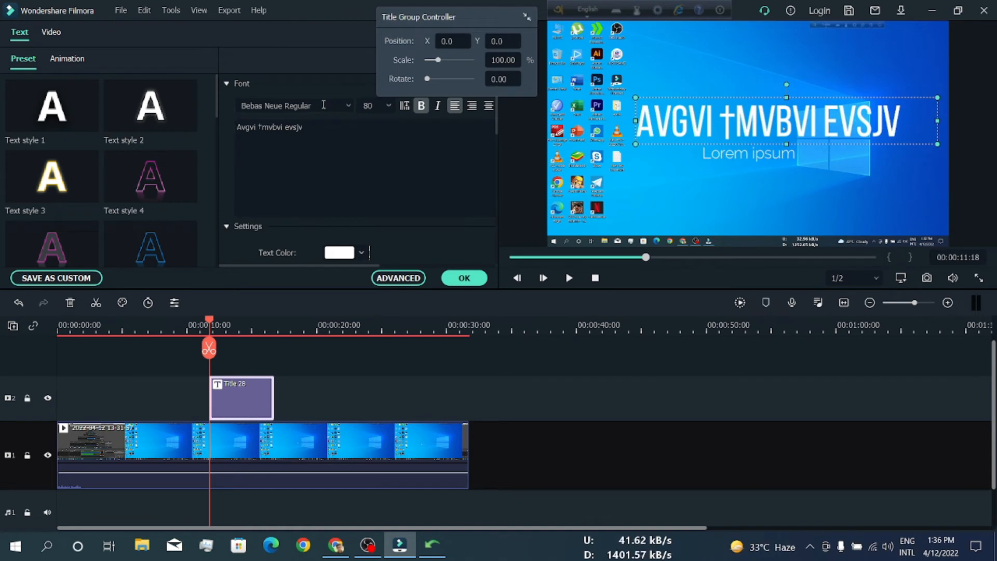
# - Set the main title text's font to Siyam Rupali ANSI and start a new line below the text
pyautogui.click(323, 104)
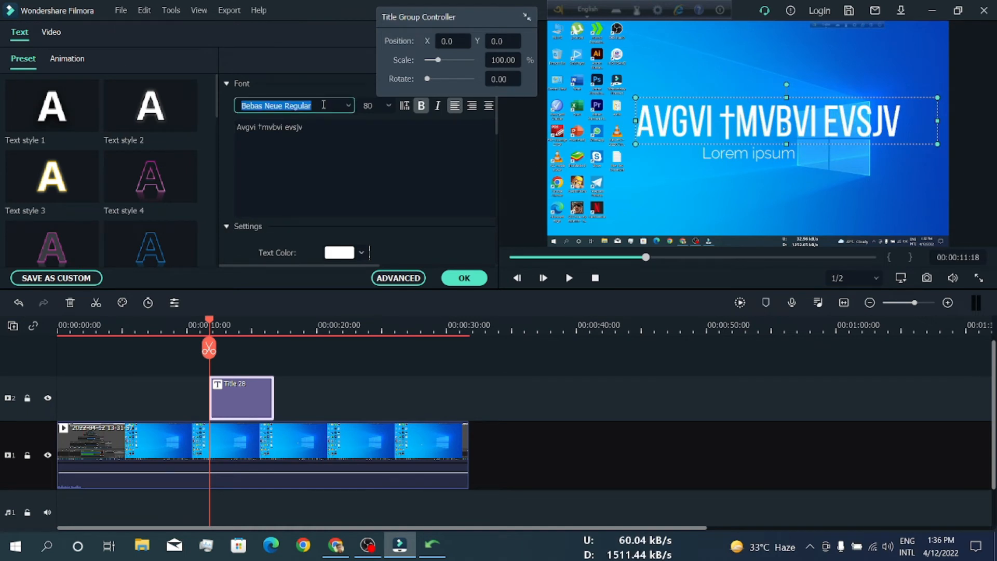
pyautogui.write('a')
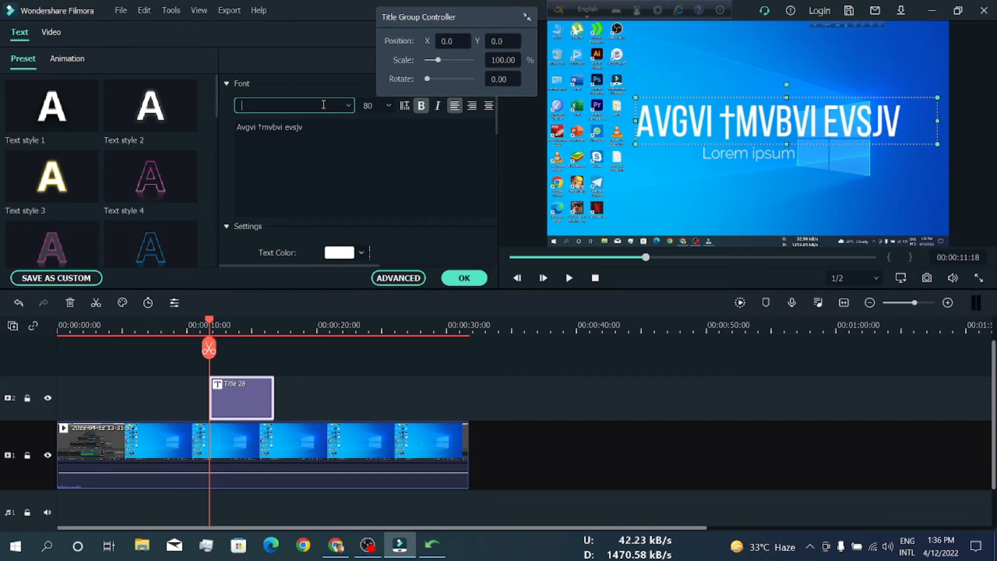
pyautogui.write('yam Rupali')
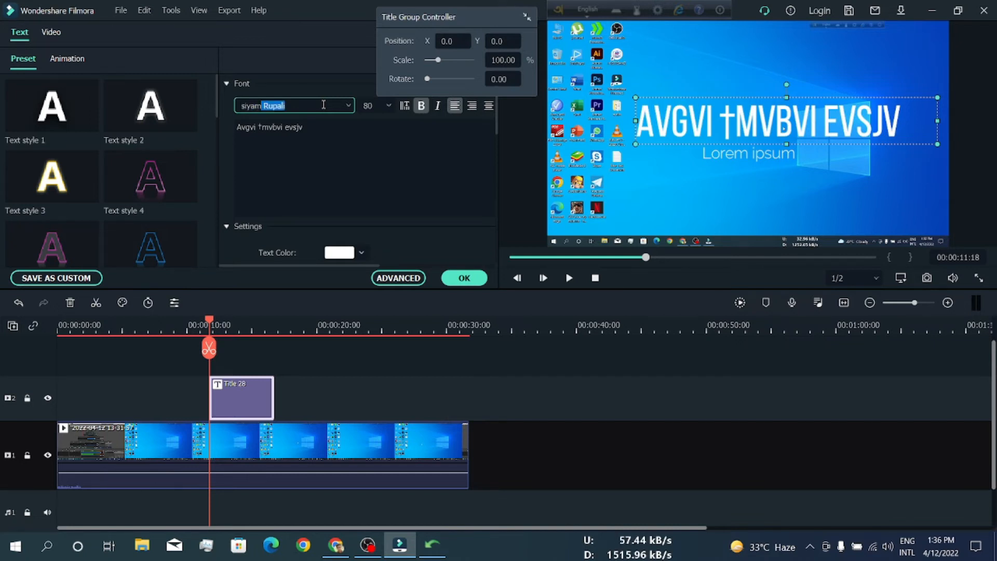
pyautogui.press('Right')
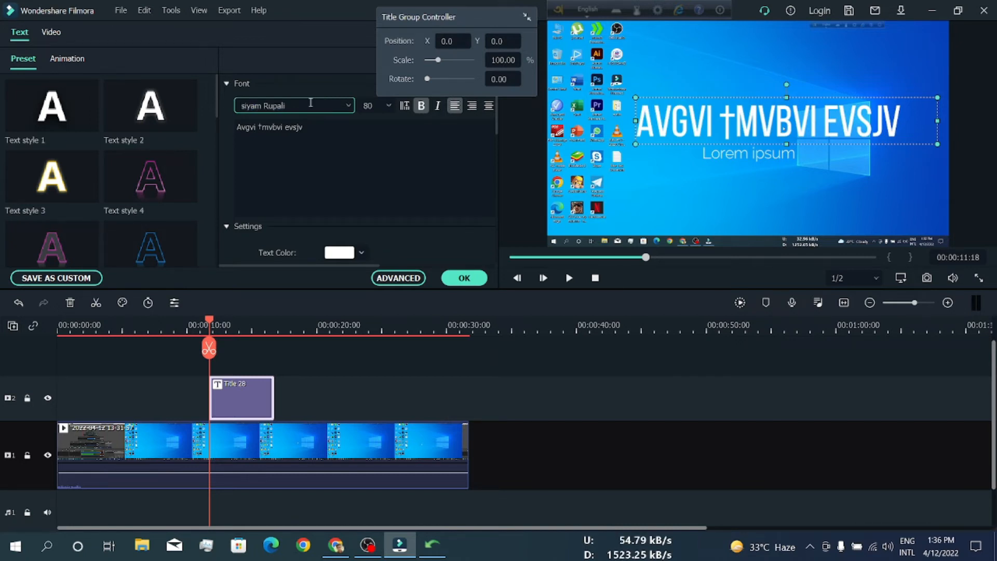
pyautogui.press('Return')
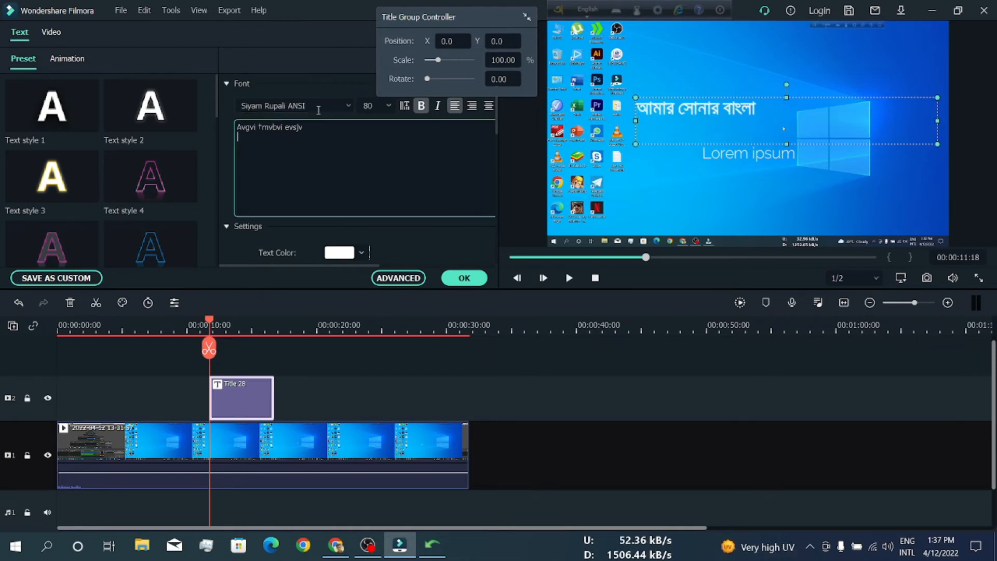
# - Change the main title text's font to Calibri and place the text cursor on the empty second line
pyautogui.click(318, 107)
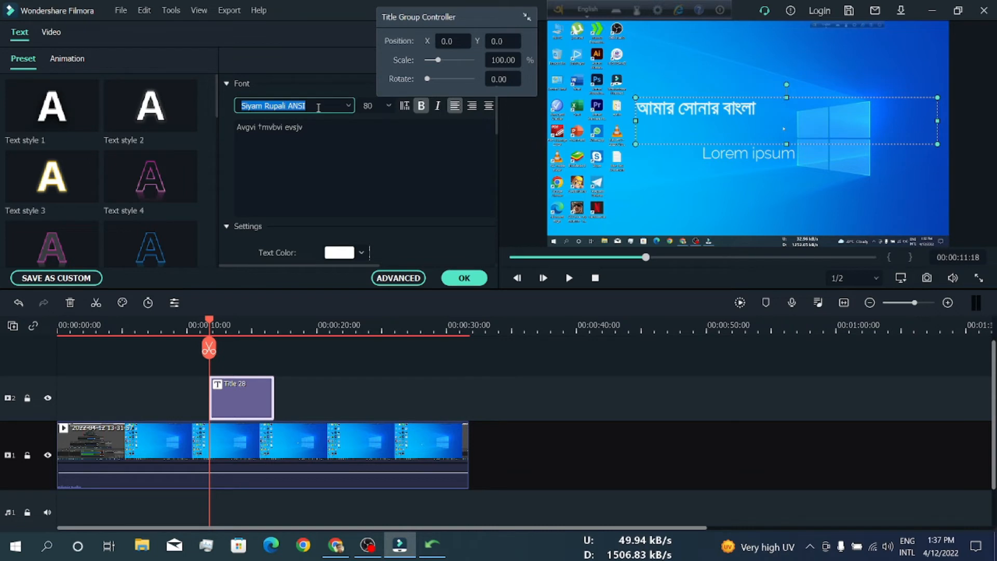
pyautogui.write('cal')
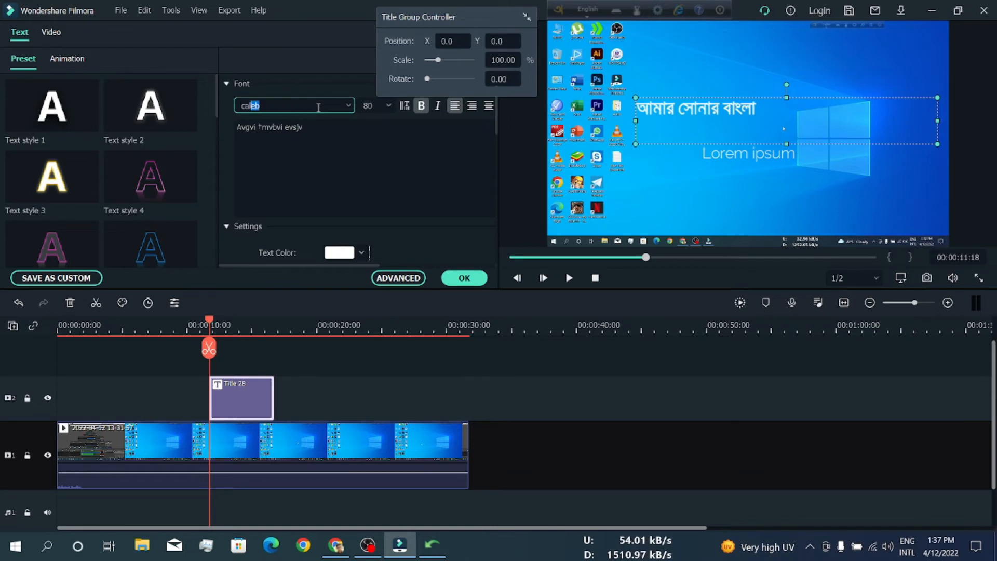
pyautogui.write('i')
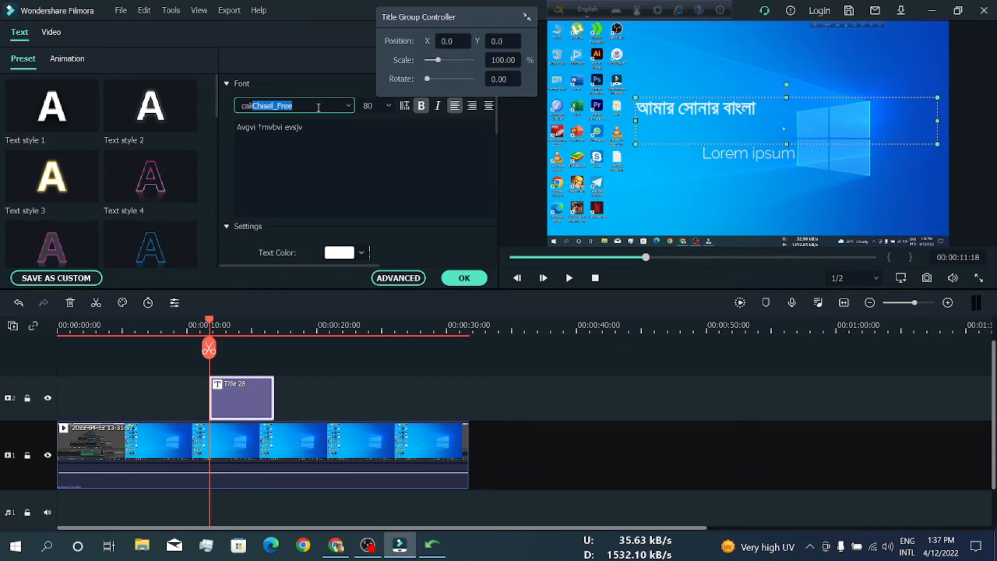
pyautogui.write('bri')
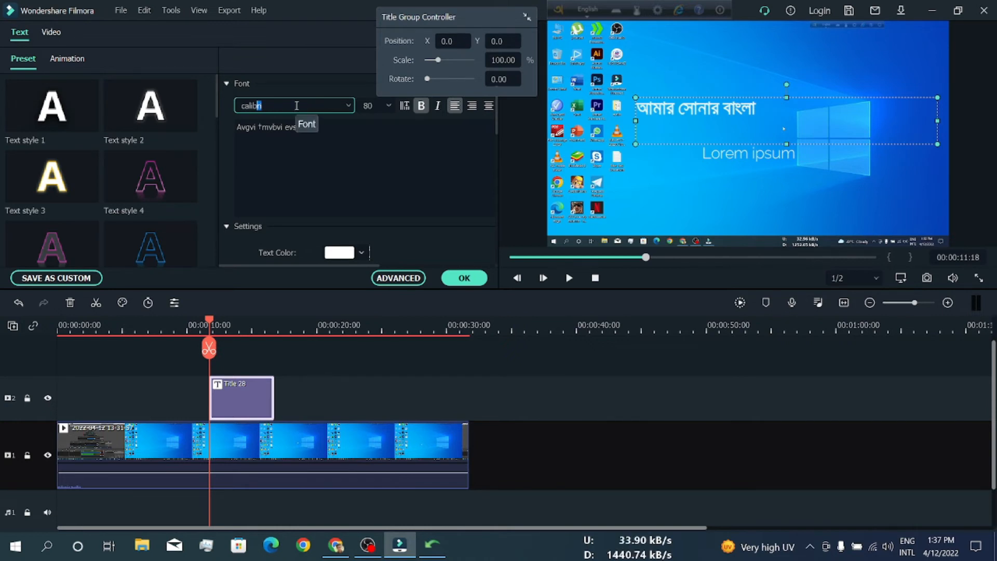
pyautogui.click(297, 106)
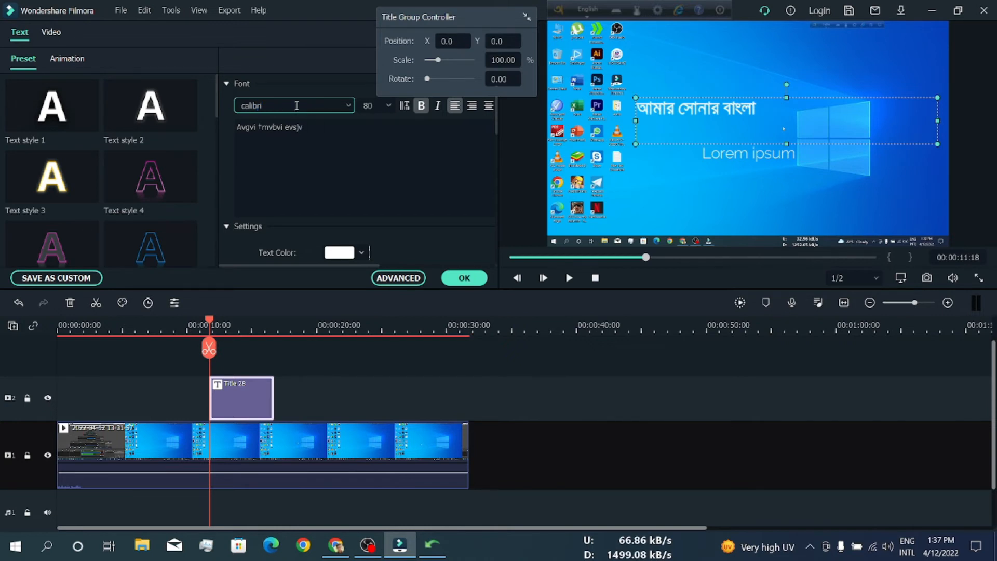
pyautogui.press('Return')
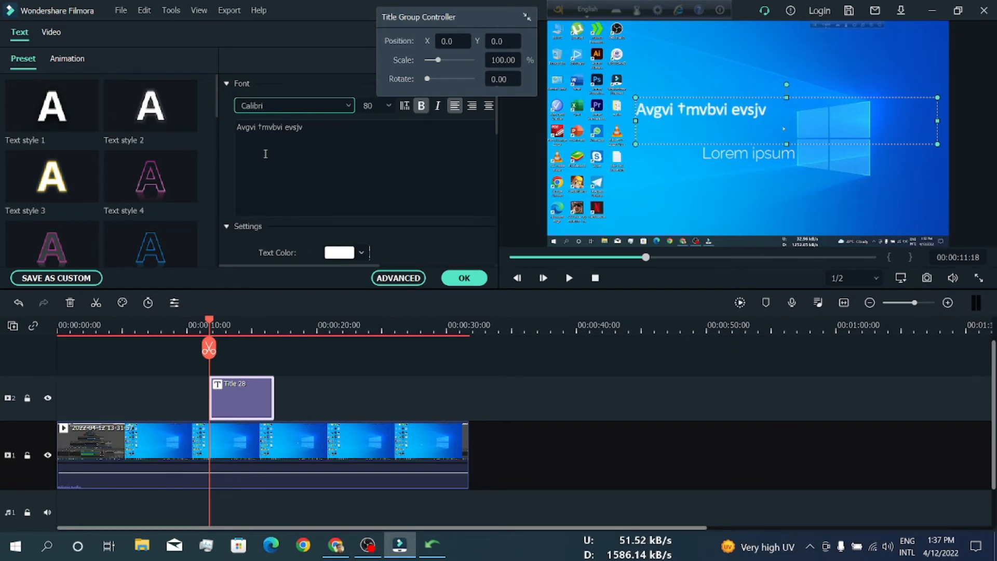
pyautogui.click(257, 154)
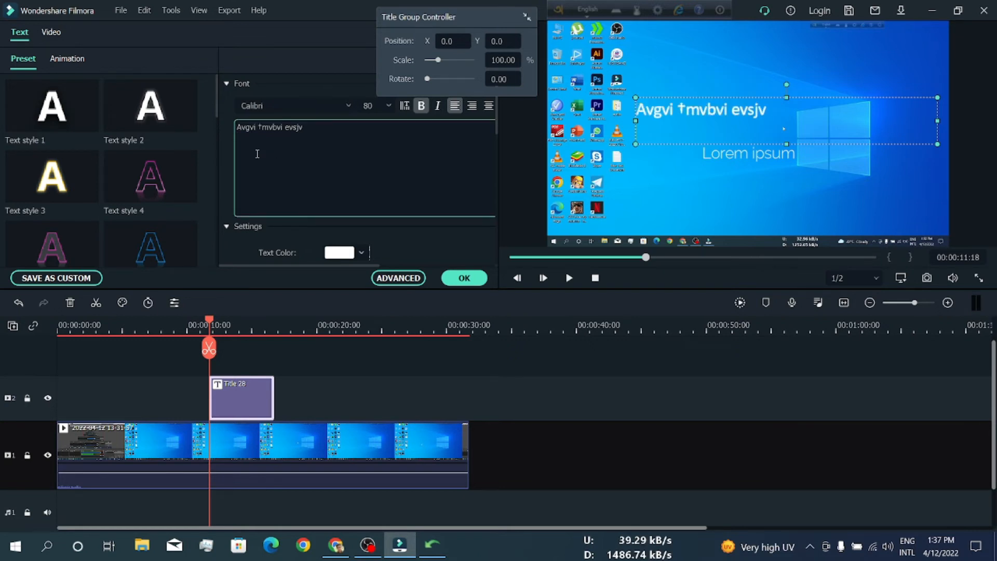
pyautogui.write('ghjjj')
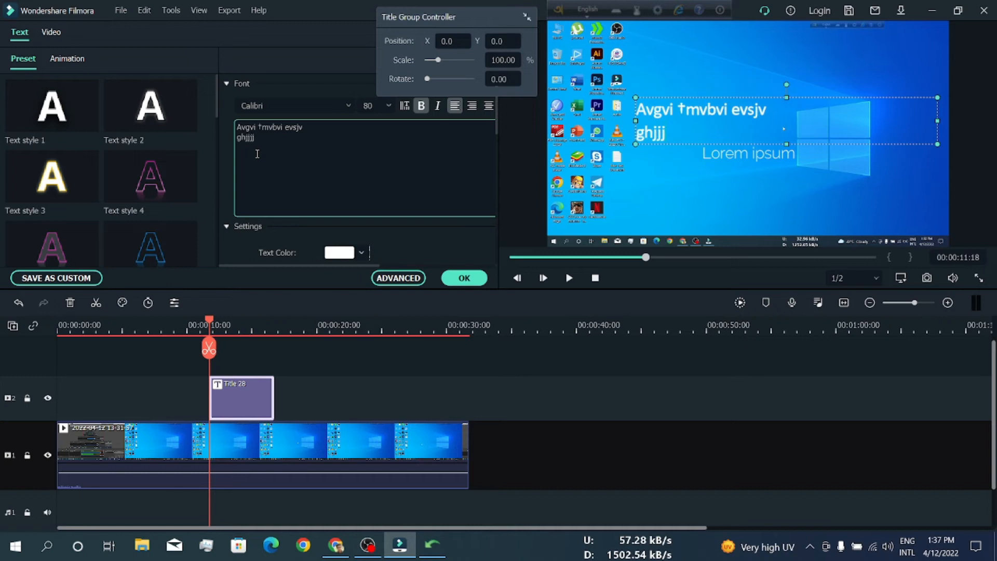
pyautogui.press('BackSpace')
pyautogui.press('BackSpace')
pyautogui.press('BackSpace')
pyautogui.press('BackSpace')
pyautogui.press('BackSpace')
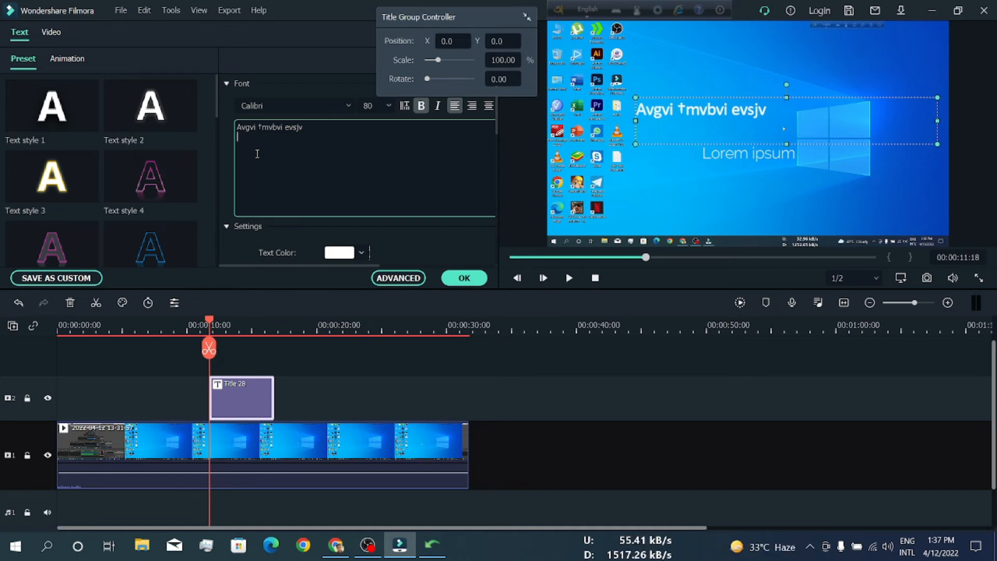
# - Enter I Love You as the second line of the main title and confirm the title edit
pyautogui.write('l')
pyautogui.write(' Lov')
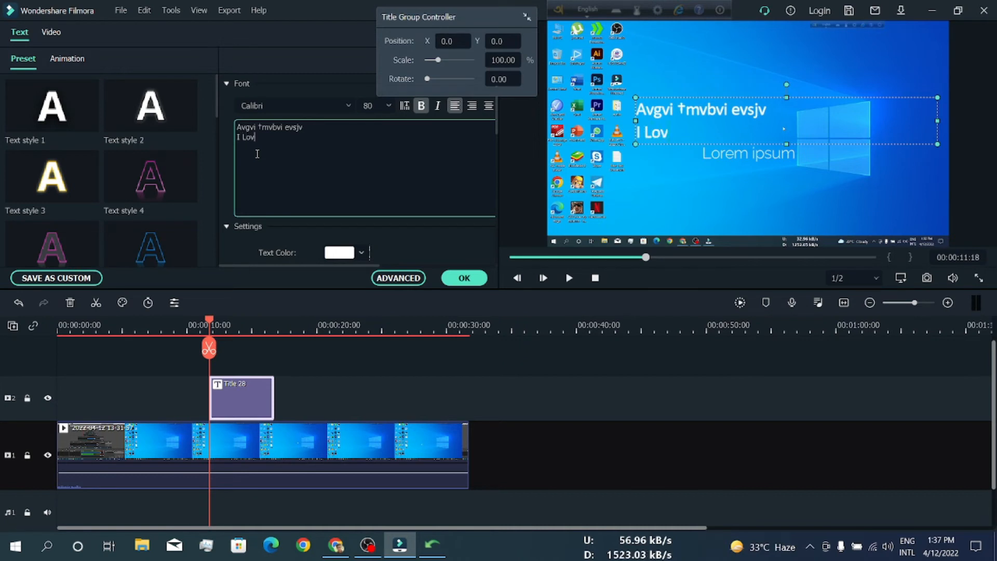
pyautogui.write('e You')
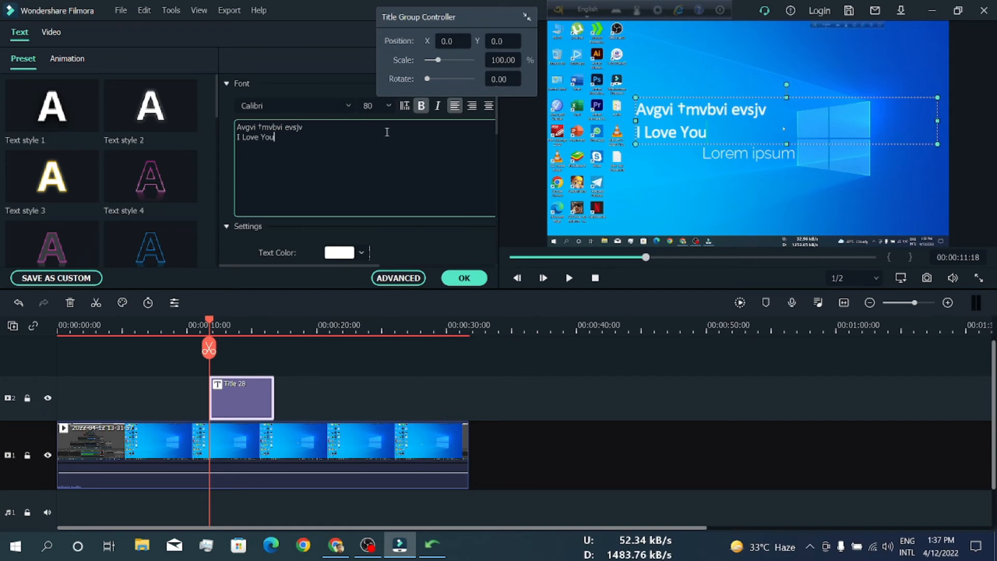
pyautogui.click(475, 276)
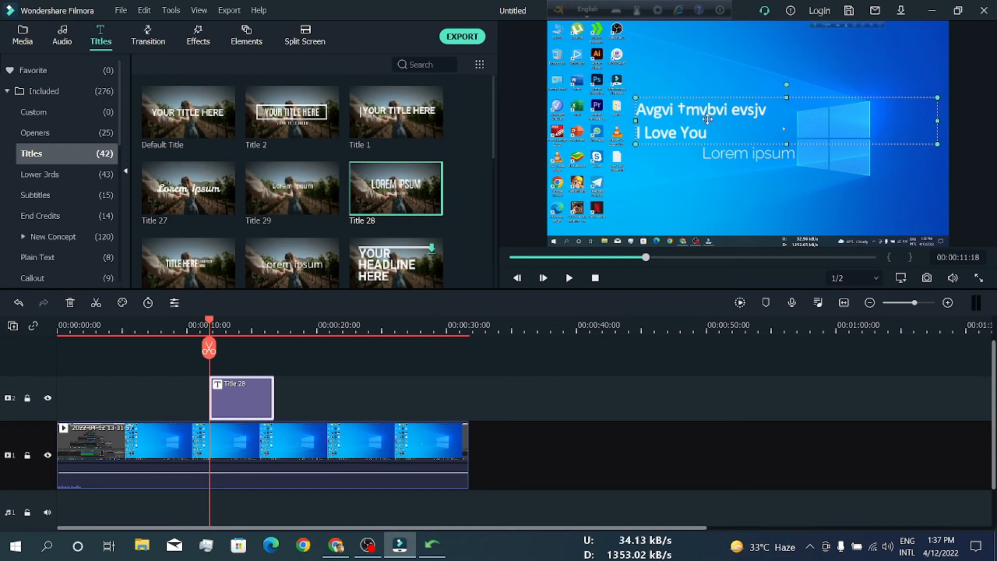
# - Reopen the title clip for editing and set only the first line of the main title to the Siyam Rupali ANSI font
pyautogui.doubleClick(254, 396)
pyautogui.click(349, 155)
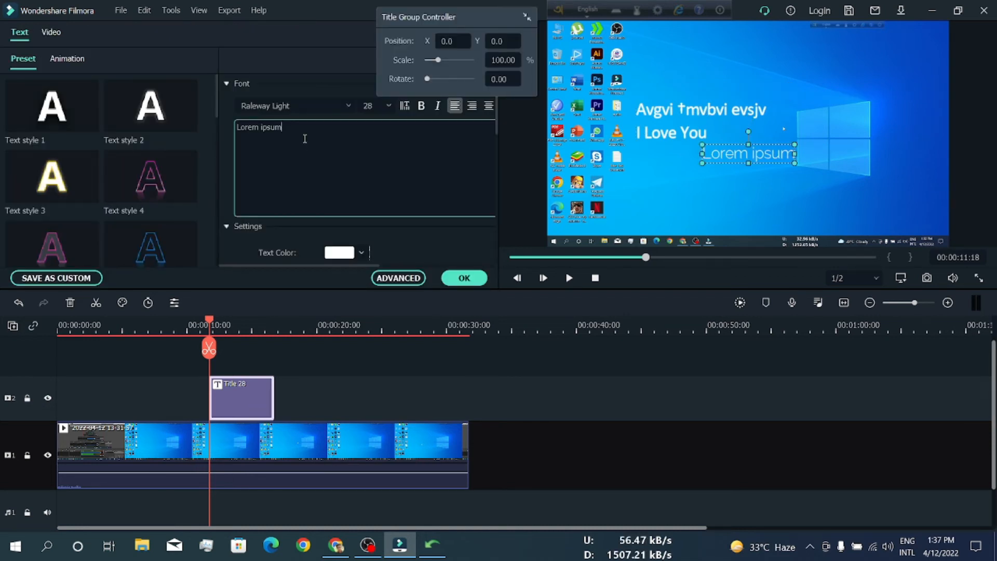
pyautogui.click(697, 115)
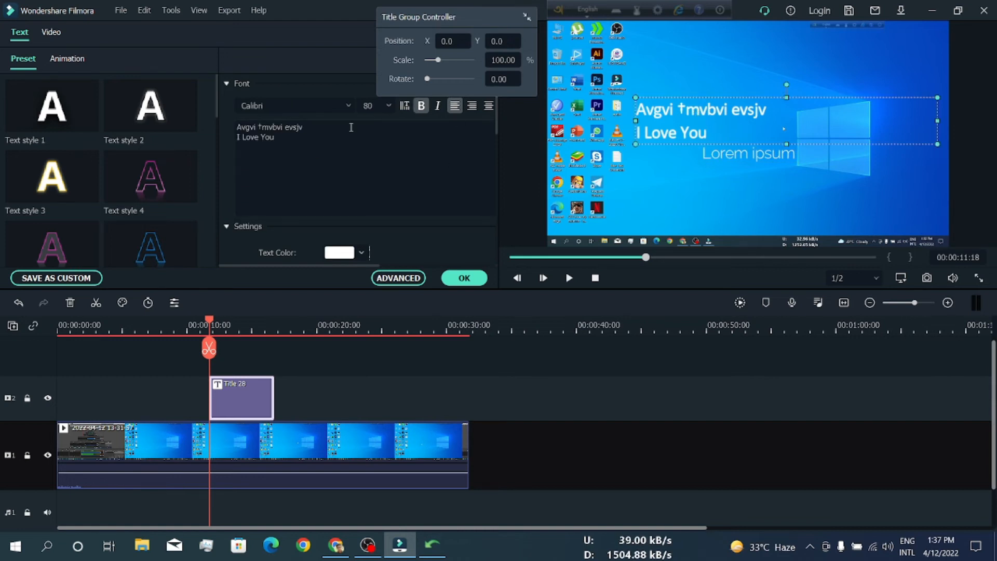
pyautogui.click(314, 132)
pyautogui.moveTo(312, 130); pyautogui.dragTo(237, 130)
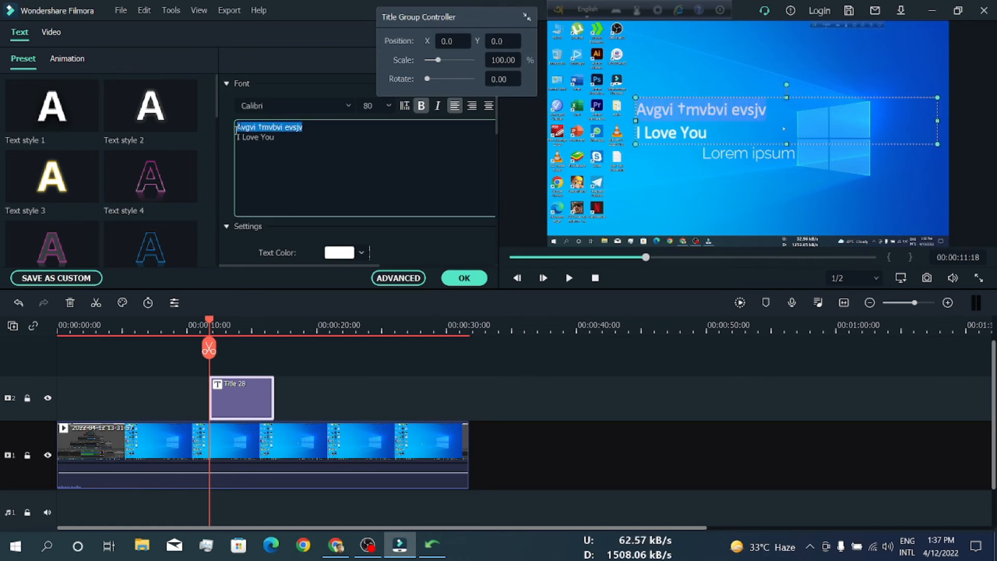
pyautogui.click(326, 106)
pyautogui.write('siya')
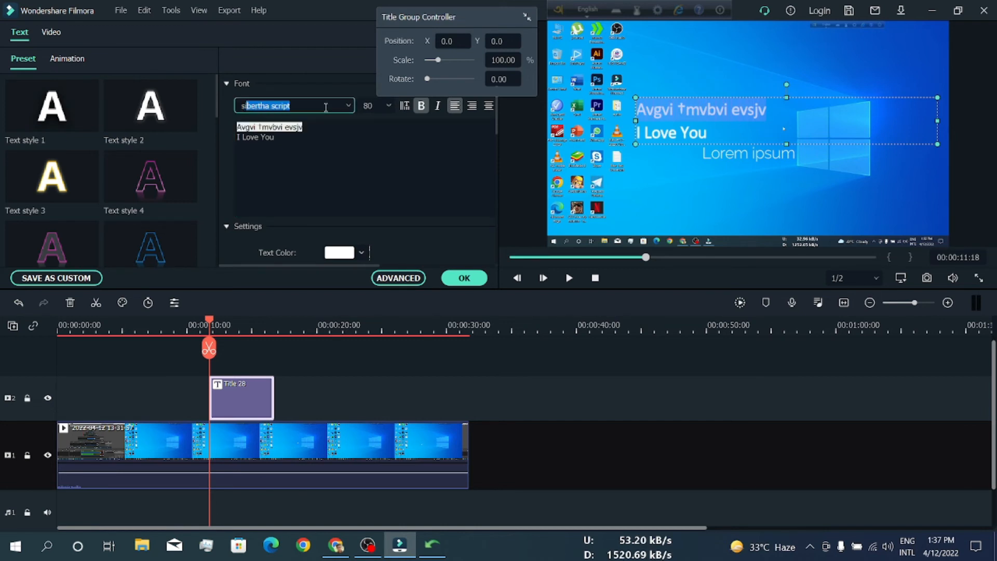
pyautogui.write('m Rupali')
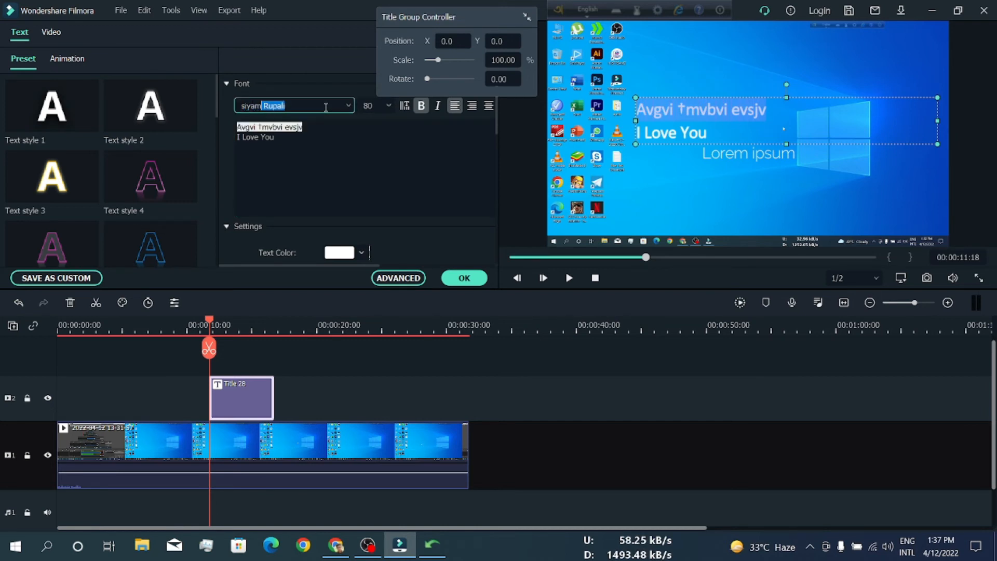
pyautogui.click(325, 107)
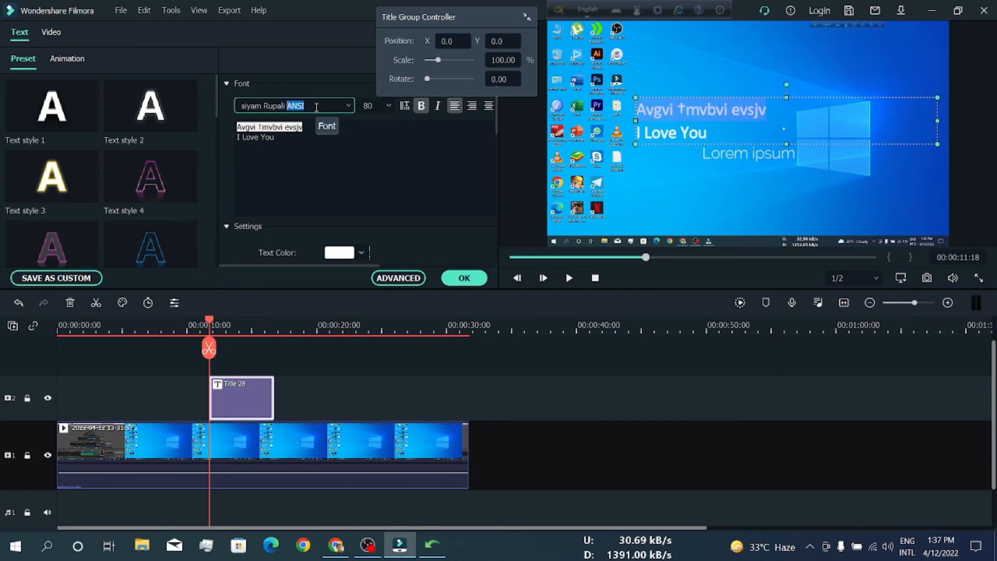
pyautogui.press('Return')
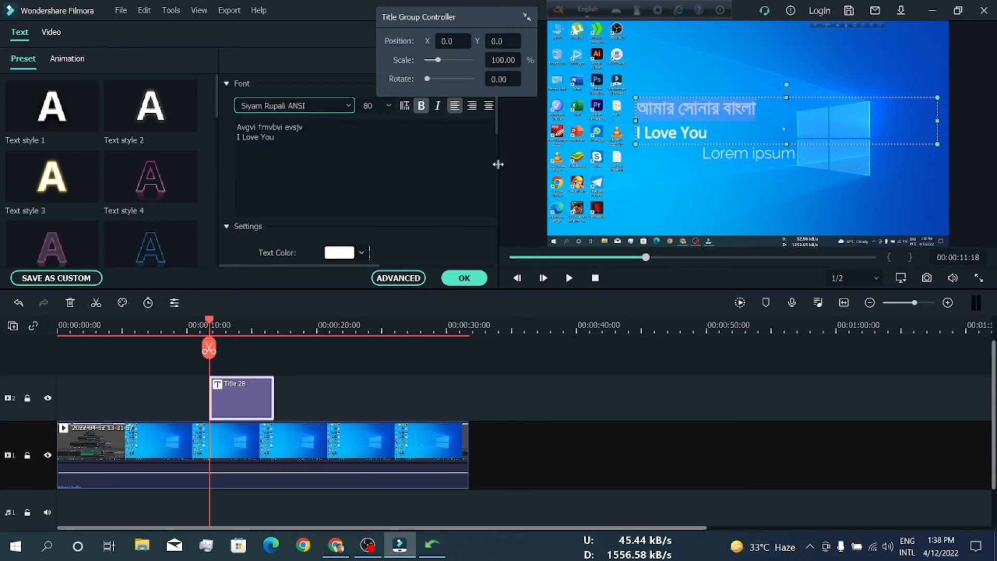
# - Check the fonts assigned to the Bengali line and the English line of the main title, and the converter's Bijoy output
pyautogui.click(281, 147)
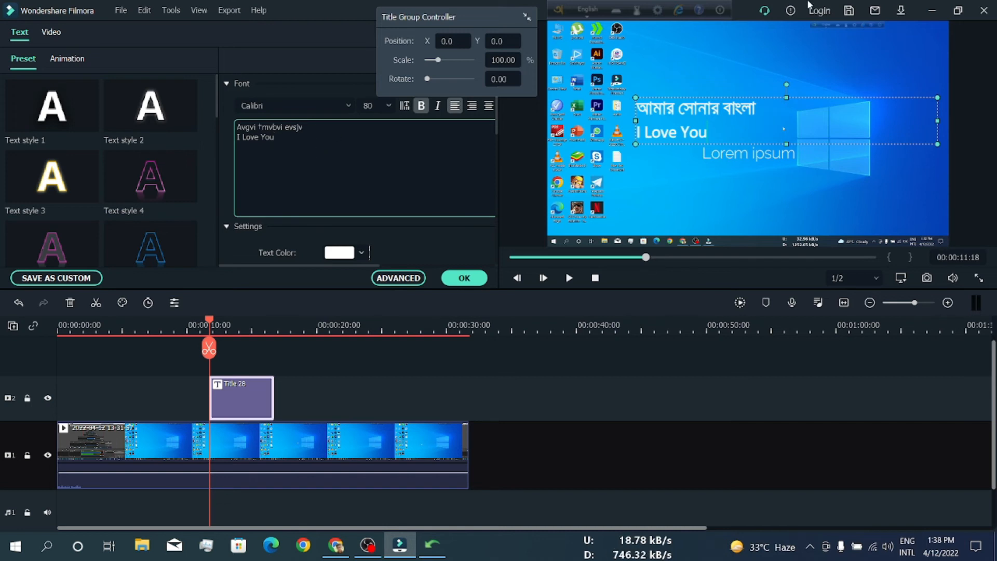
pyautogui.click(932, 10)
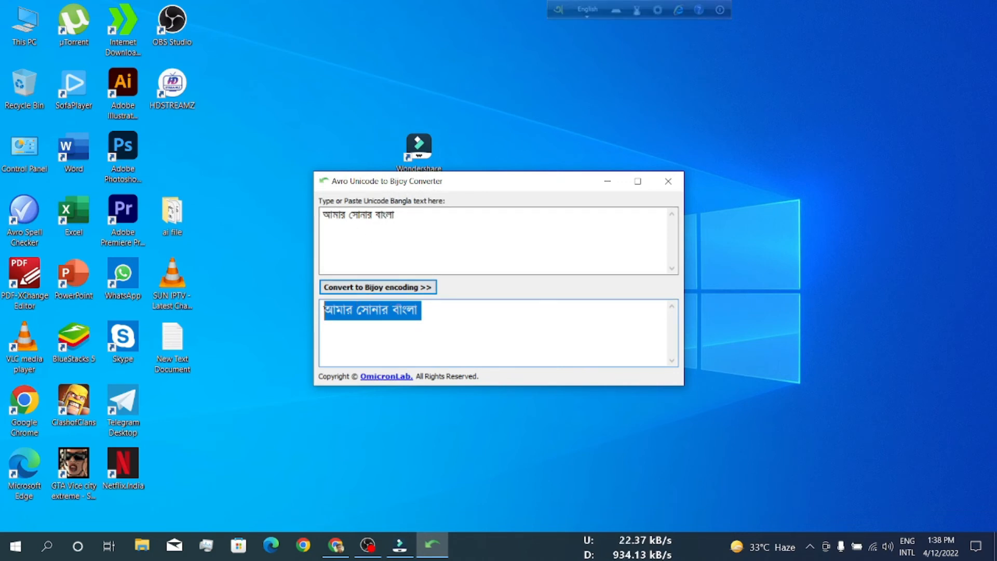
pyautogui.click(399, 545)
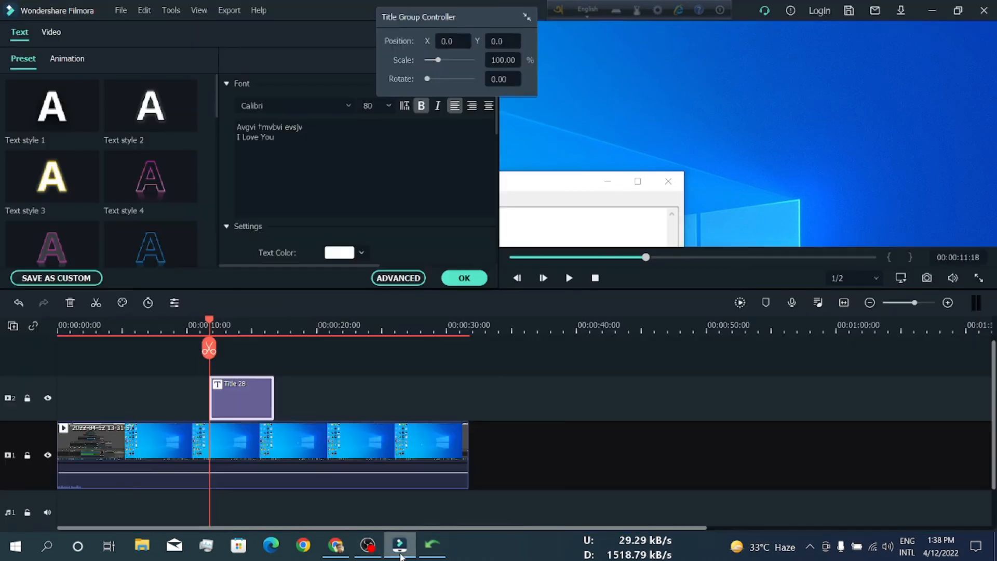
pyautogui.click(316, 131)
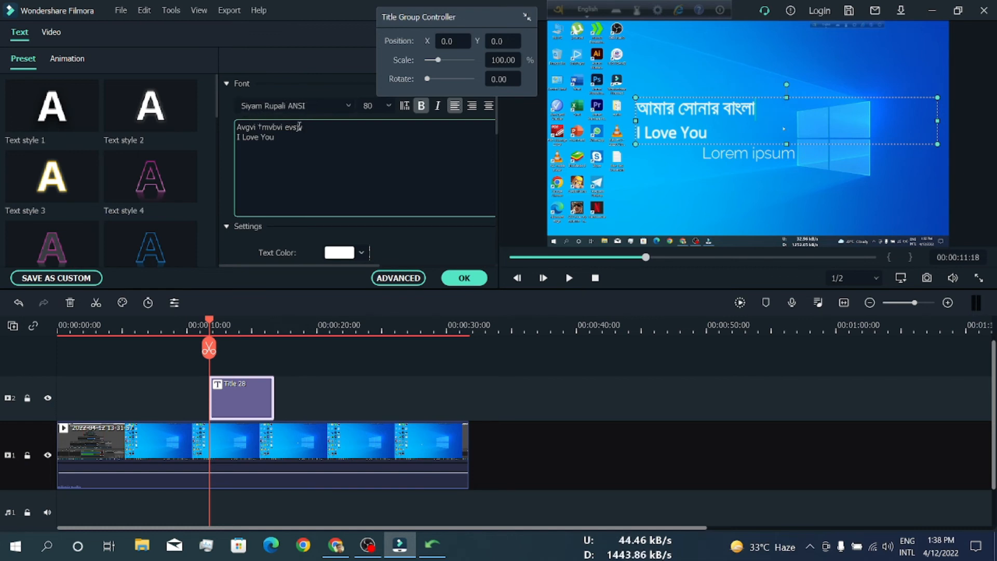
pyautogui.moveTo(300, 127); pyautogui.dragTo(237, 126)
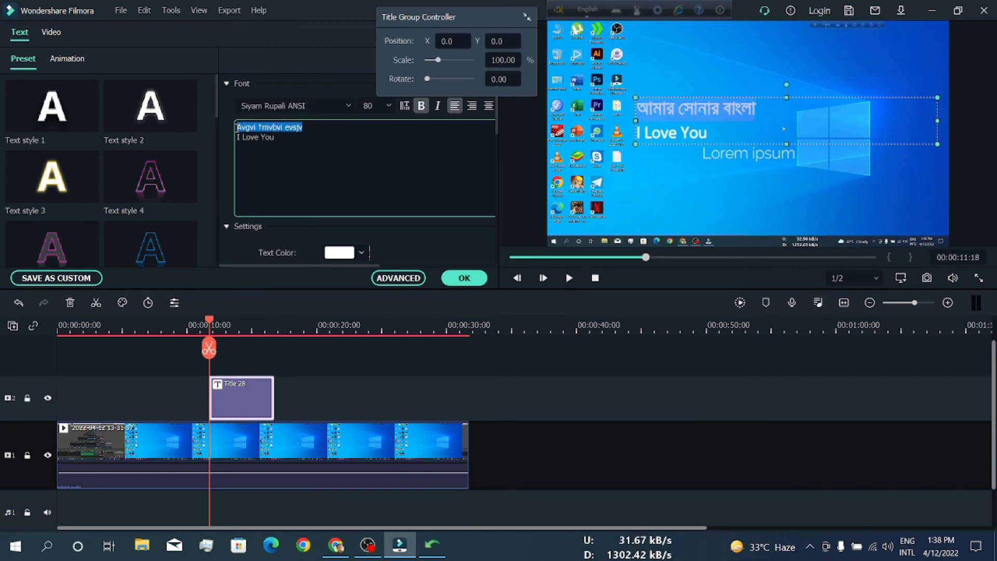
pyautogui.click(315, 126)
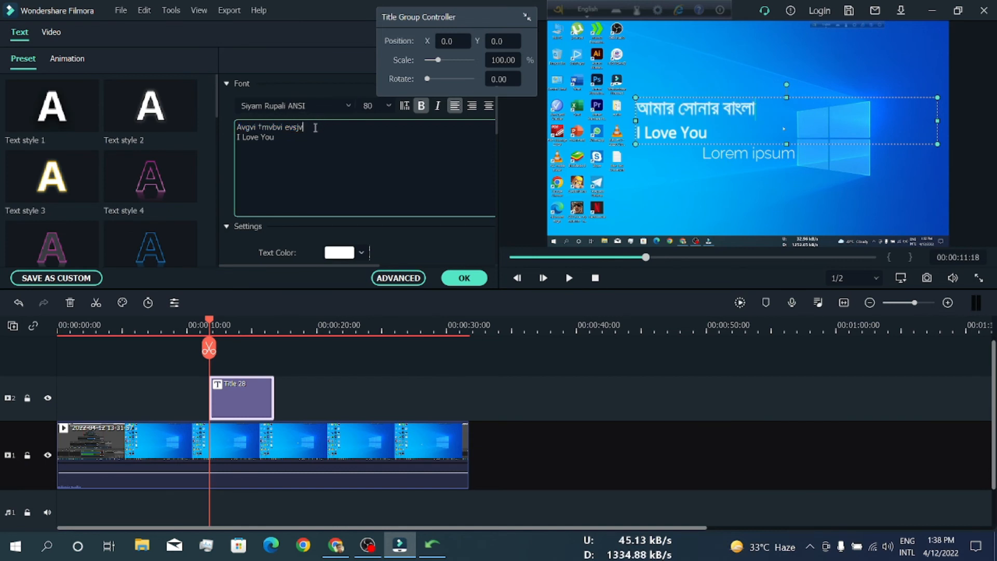
pyautogui.click(289, 143)
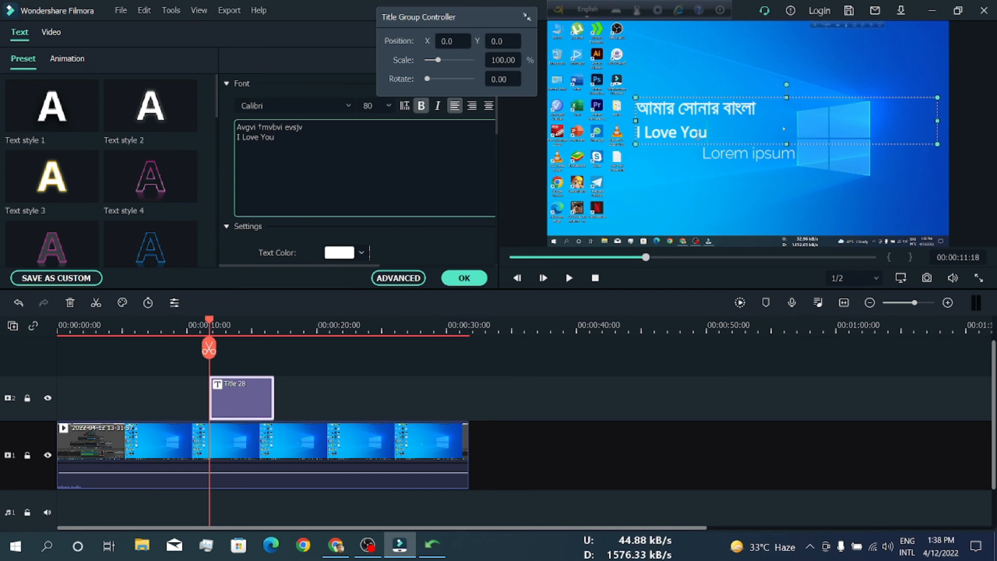
# - Delete the Lorem ipsum subtitle text from the title and shift the main title text slightly rightward in the preview
pyautogui.click(750, 156)
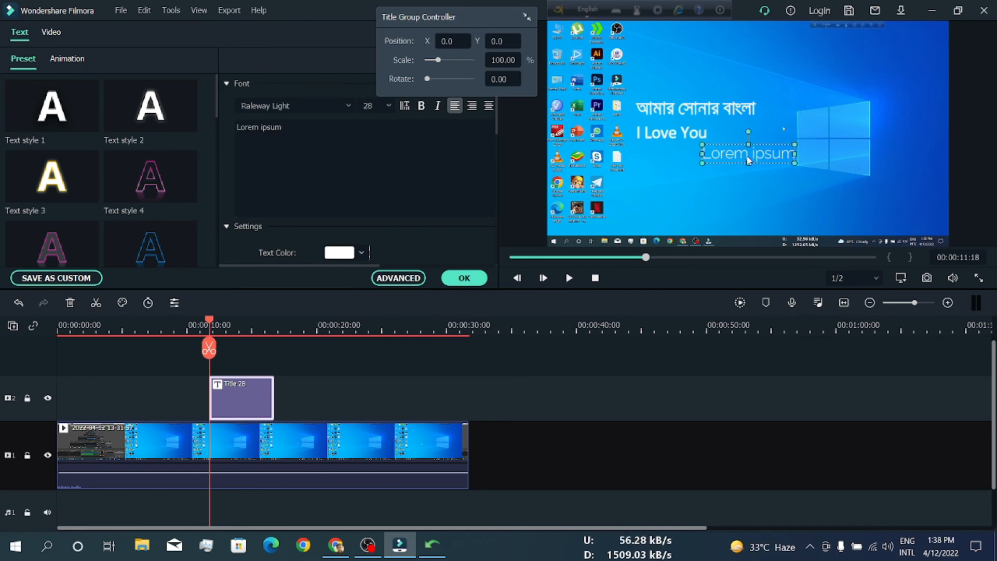
pyautogui.moveTo(296, 130); pyautogui.dragTo(227, 131)
pyautogui.press('BackSpace')
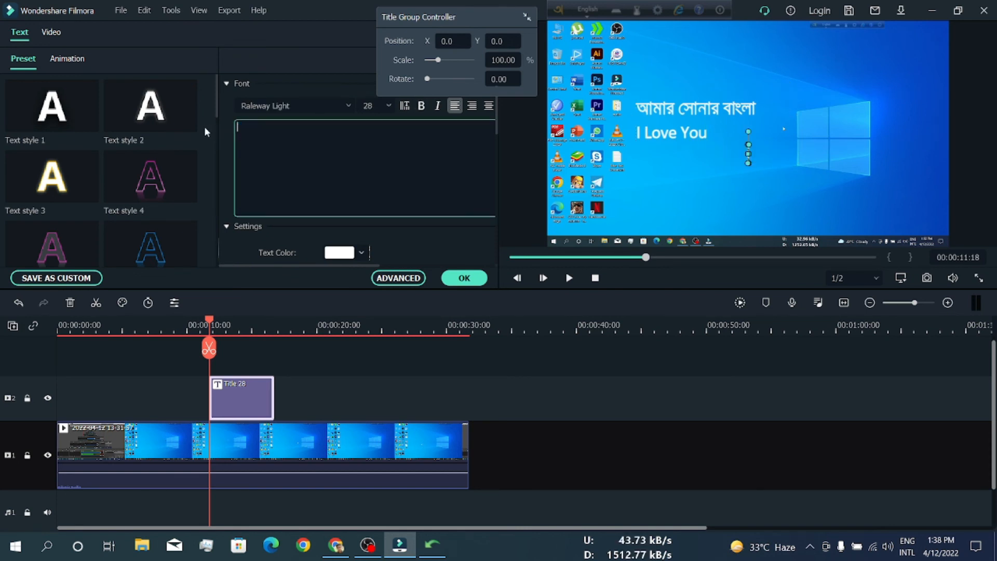
pyautogui.click(467, 276)
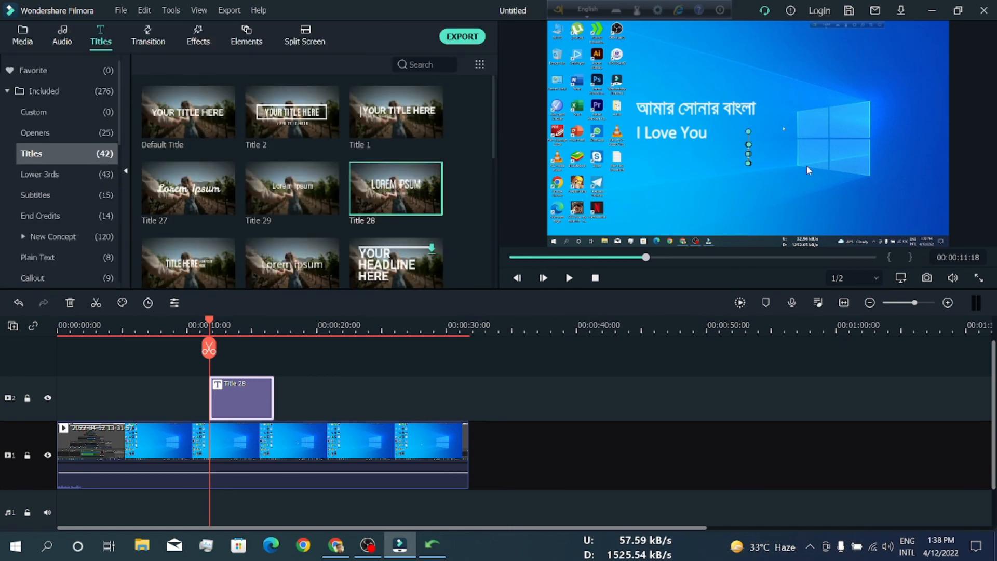
pyautogui.moveTo(700, 112); pyautogui.dragTo(732, 111)
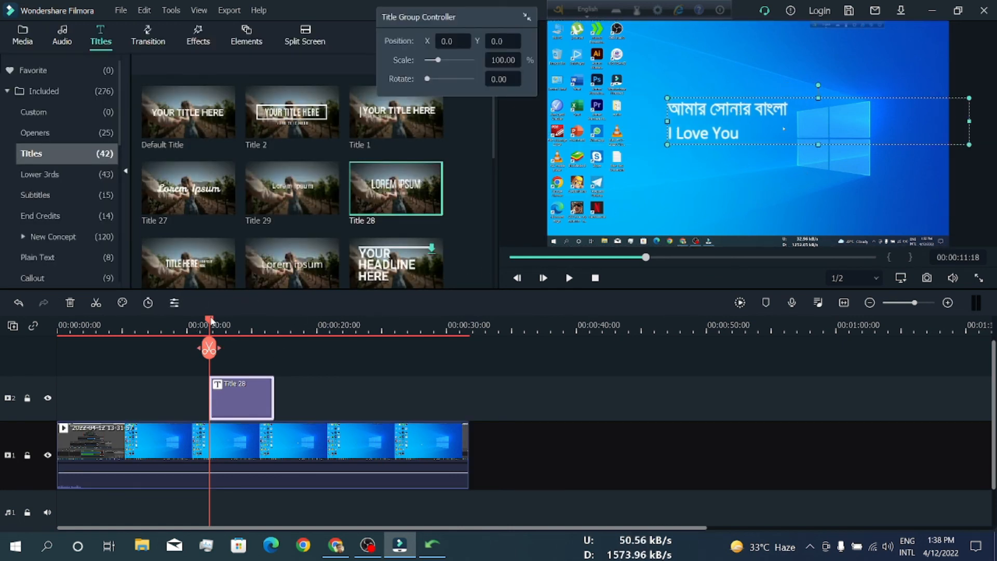
# - Play the timeline from just before the title clip, at about 00:00:10:16, to review the title, and minimize Filmora
pyautogui.moveTo(211, 320); pyautogui.dragTo(195, 321)
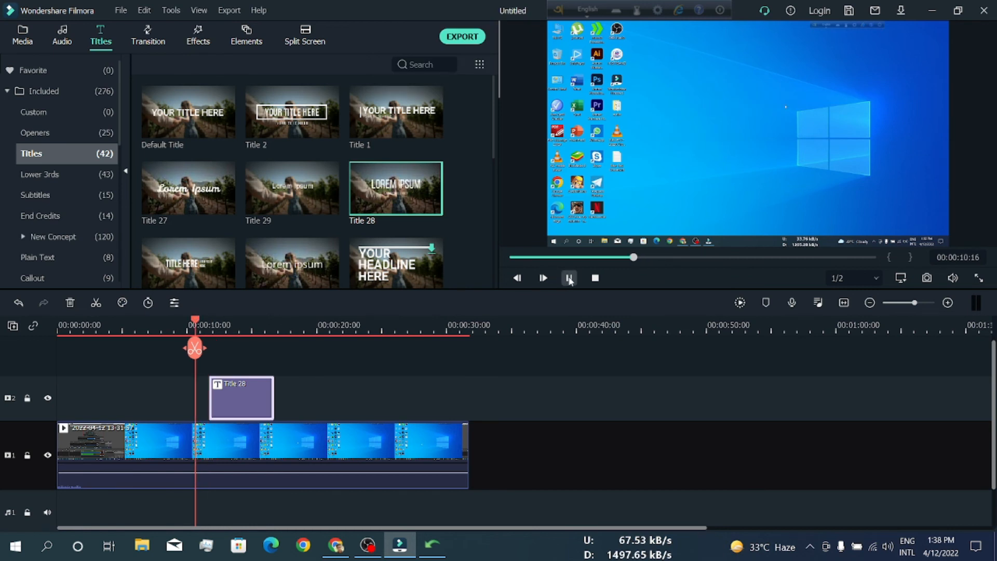
pyautogui.click(569, 278)
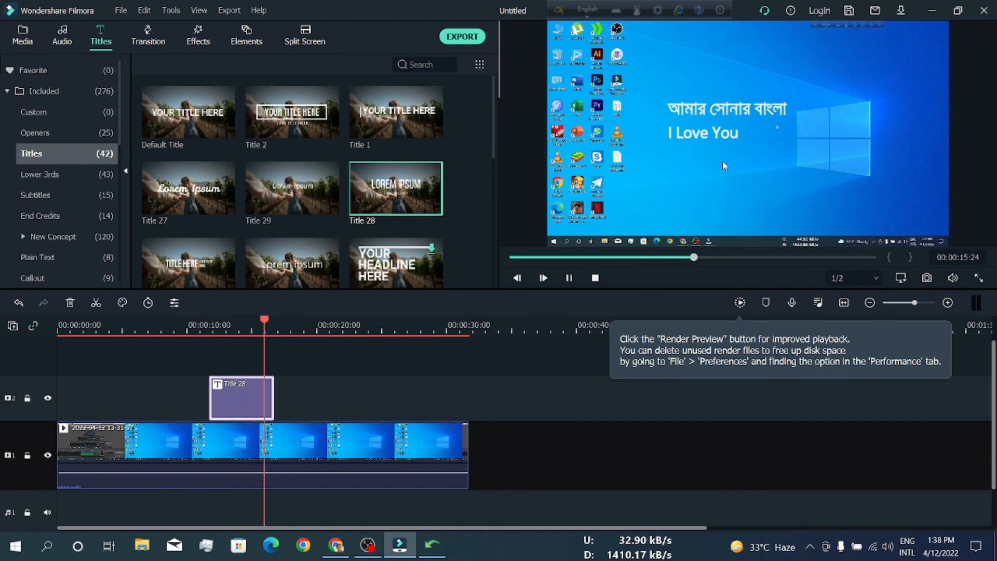
pyautogui.click(568, 278)
pyautogui.click(932, 11)
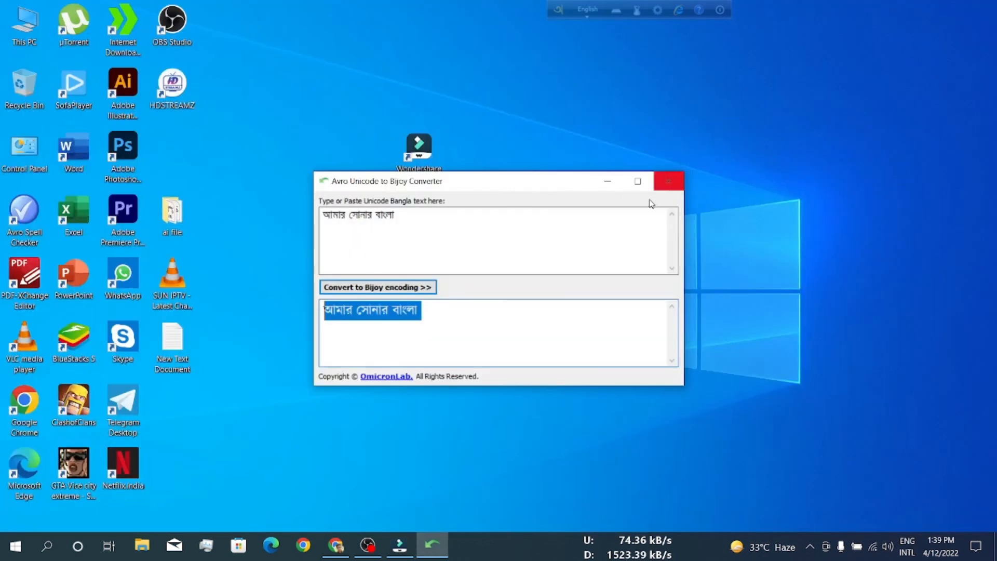